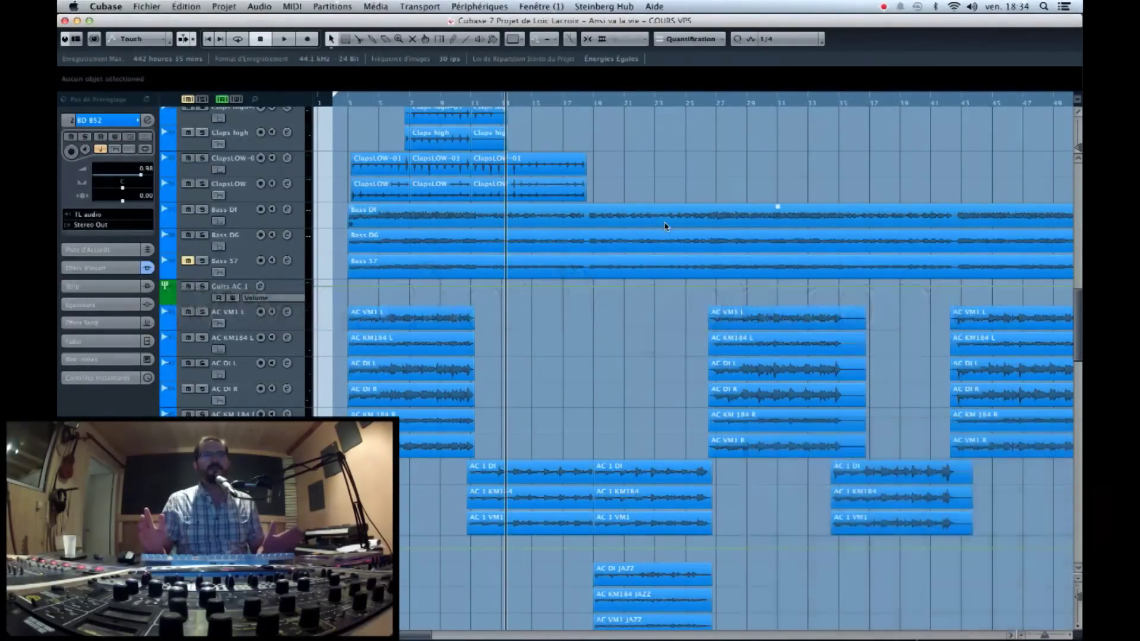
Look through the project's tracks, from the claps, bass and guitars down to the vocals and back up to the percussion
{"action": "scroll", "coordinate": [665, 225], "scroll_direction": "down", "scroll_amount": 10}
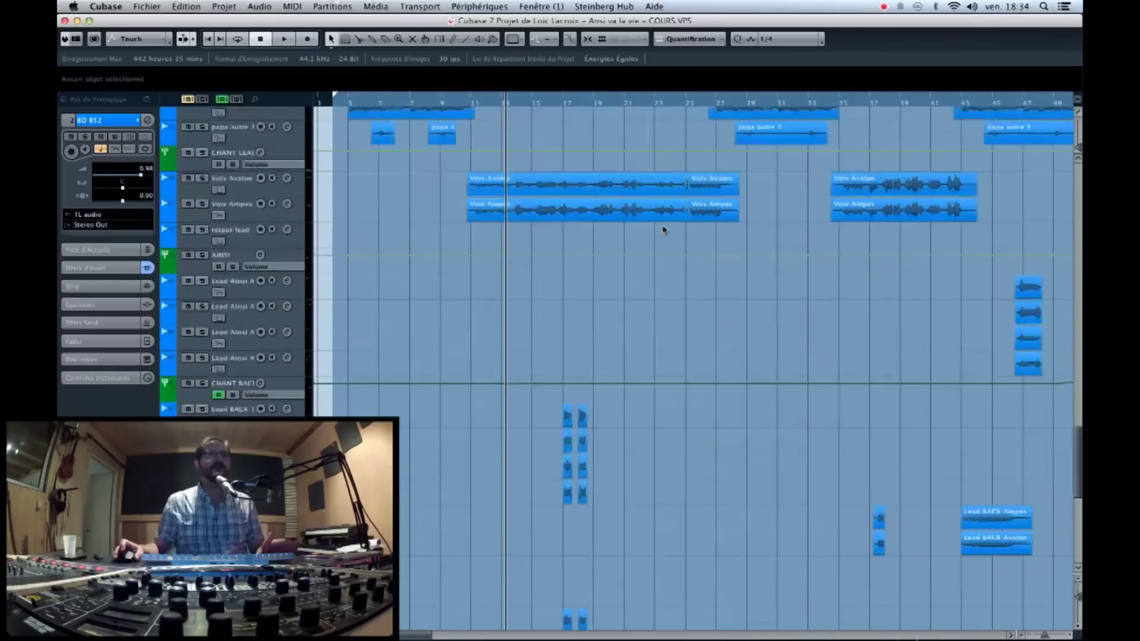
{"action": "scroll", "coordinate": [664, 229], "scroll_direction": "down", "scroll_amount": 8}
{"action": "scroll", "coordinate": [664, 230], "scroll_direction": "up", "scroll_amount": 15}
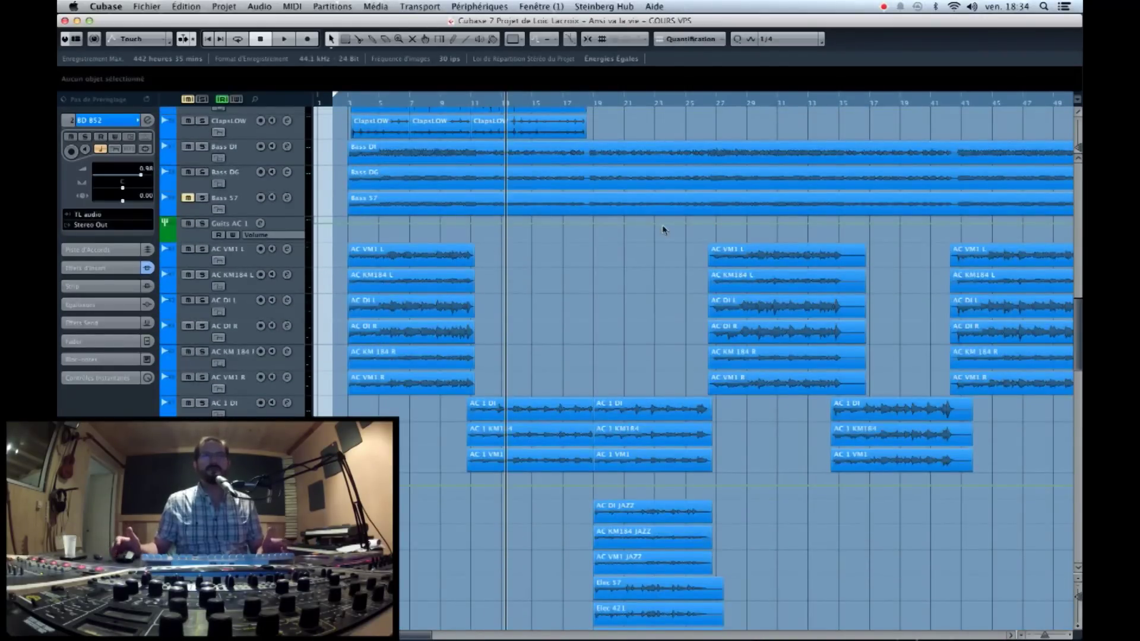
{"action": "scroll", "coordinate": [664, 230], "scroll_direction": "up", "scroll_amount": 7}
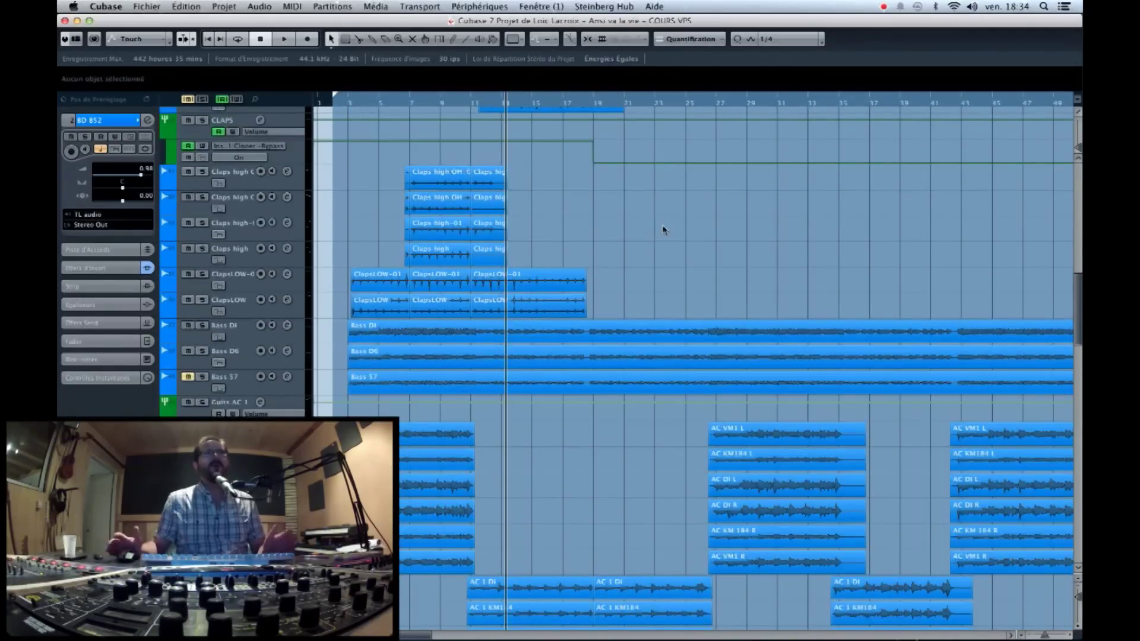
{"action": "scroll", "coordinate": [664, 230], "scroll_direction": "up", "scroll_amount": 15}
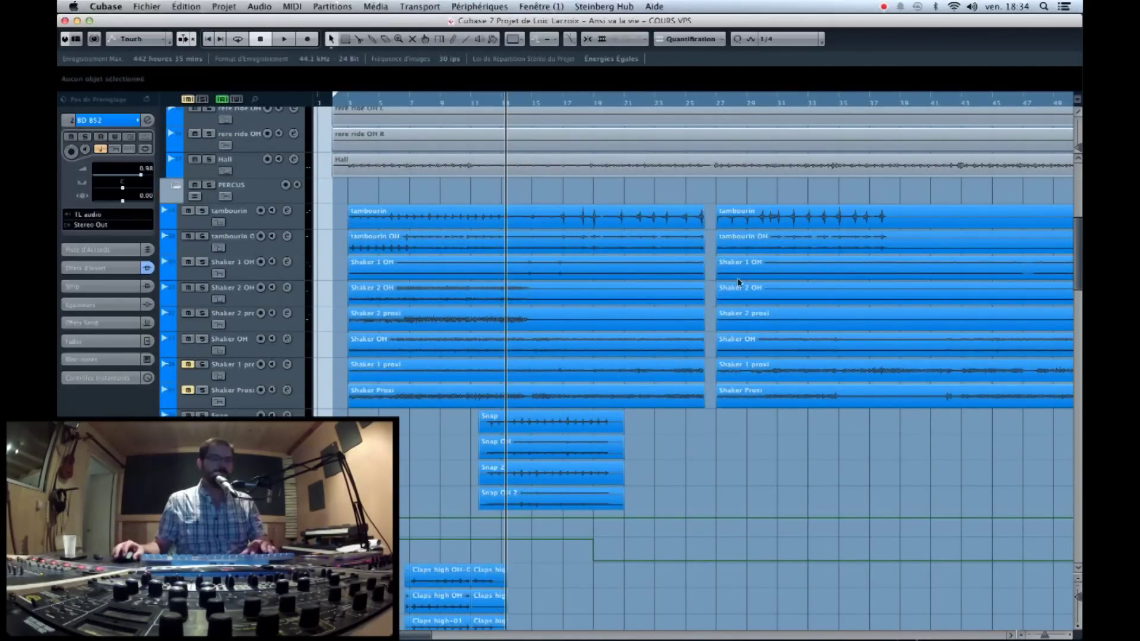
{"action": "scroll", "coordinate": [730, 461], "scroll_direction": "down", "scroll_amount": 6}
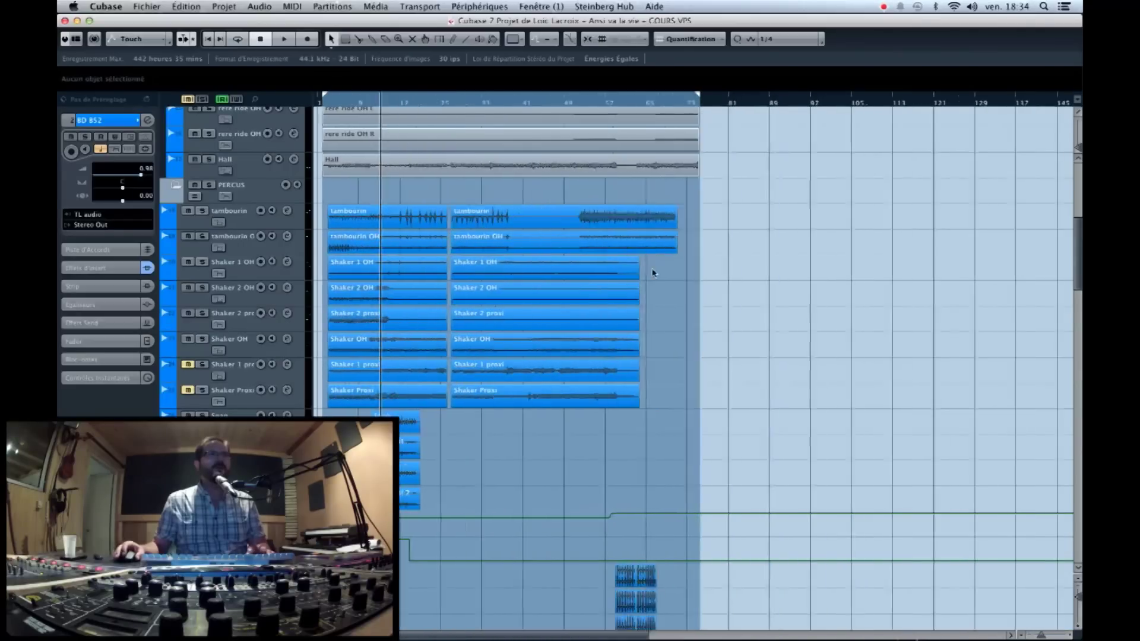
{"action": "scroll", "coordinate": [647, 267], "scroll_direction": "down", "scroll_amount": 14}
{"action": "scroll", "coordinate": [639, 264], "scroll_direction": "down", "scroll_amount": 11}
Play the song from about bar 52 while viewing the bass, guitar and vocal tracks, stop playback, and save the project
{"action": "left_click", "coordinate": [585, 106]}
{"action": "scroll", "coordinate": [754, 256], "scroll_direction": "down", "scroll_amount": 15}
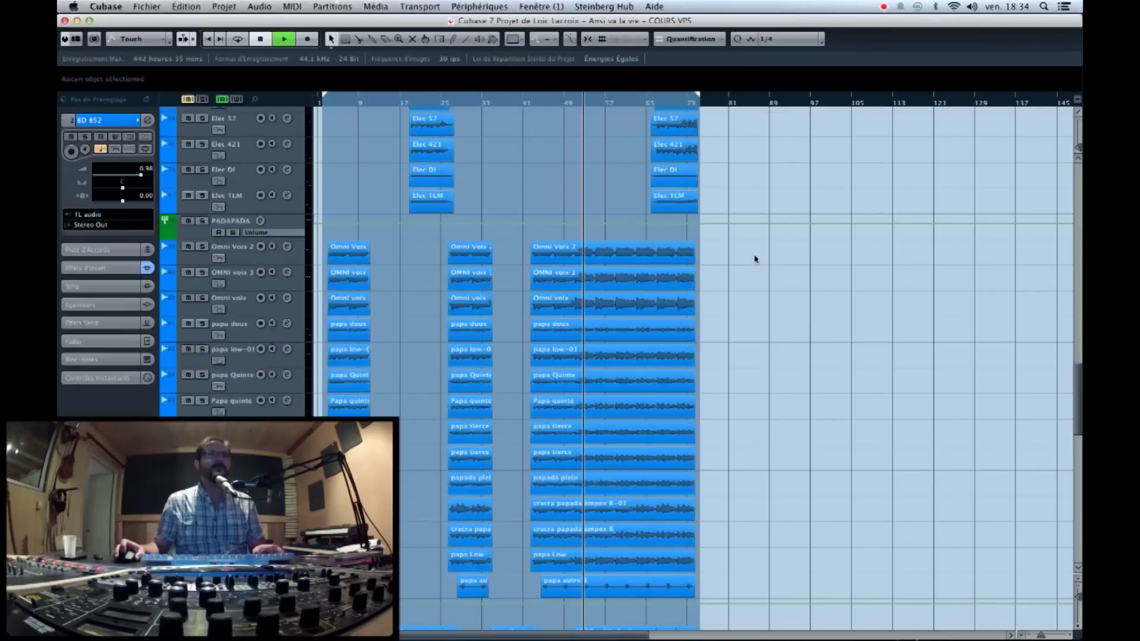
{"action": "scroll", "coordinate": [754, 258], "scroll_direction": "up", "scroll_amount": 18}
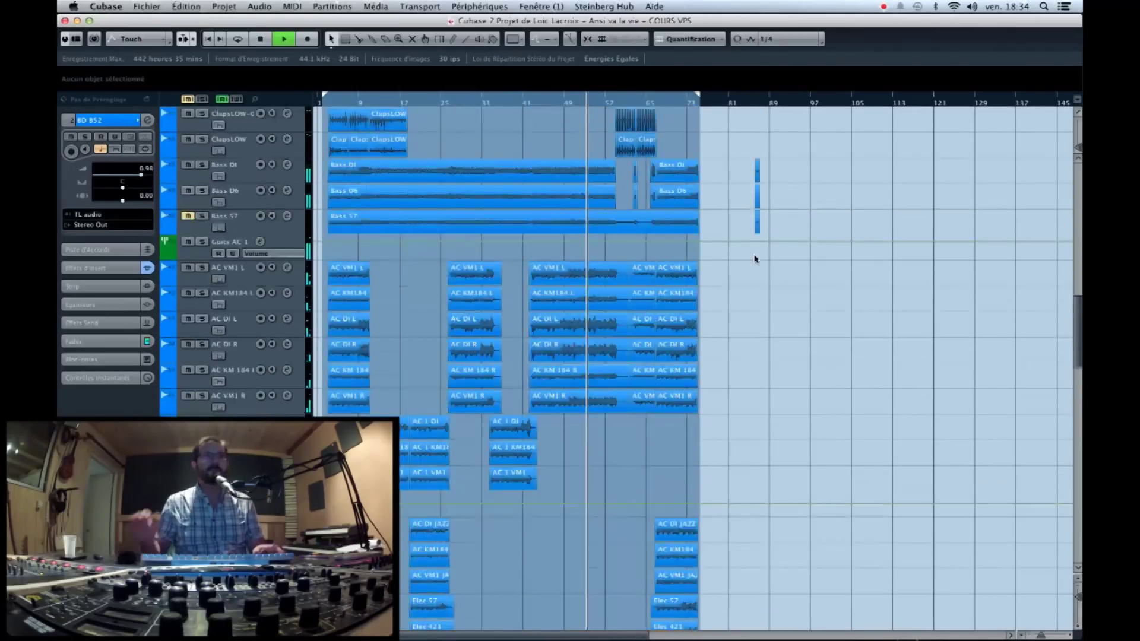
{"action": "scroll", "coordinate": [755, 258], "scroll_direction": "down", "scroll_amount": 1}
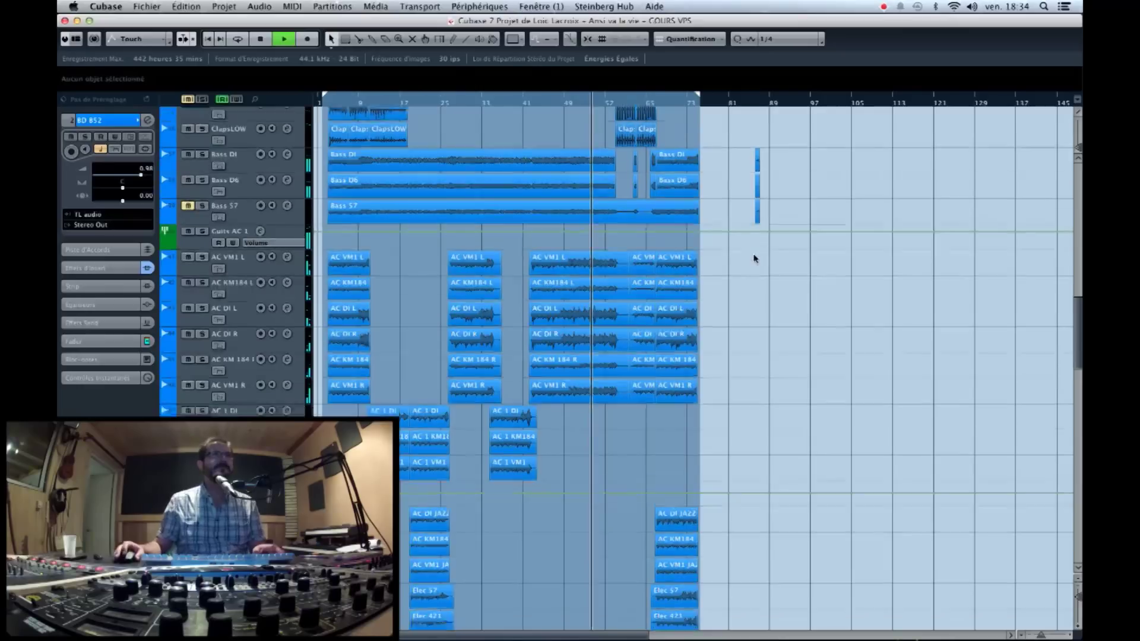
{"action": "scroll", "coordinate": [754, 258], "scroll_direction": "down", "scroll_amount": 3}
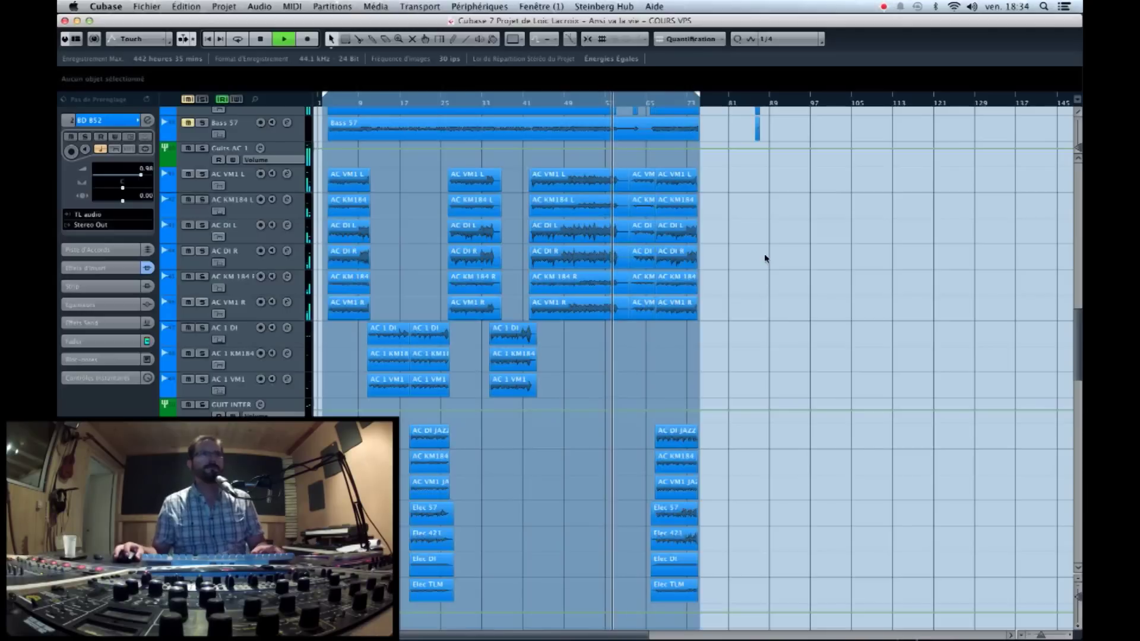
{"action": "key", "text": "space"}
{"action": "key", "text": "super+s"}
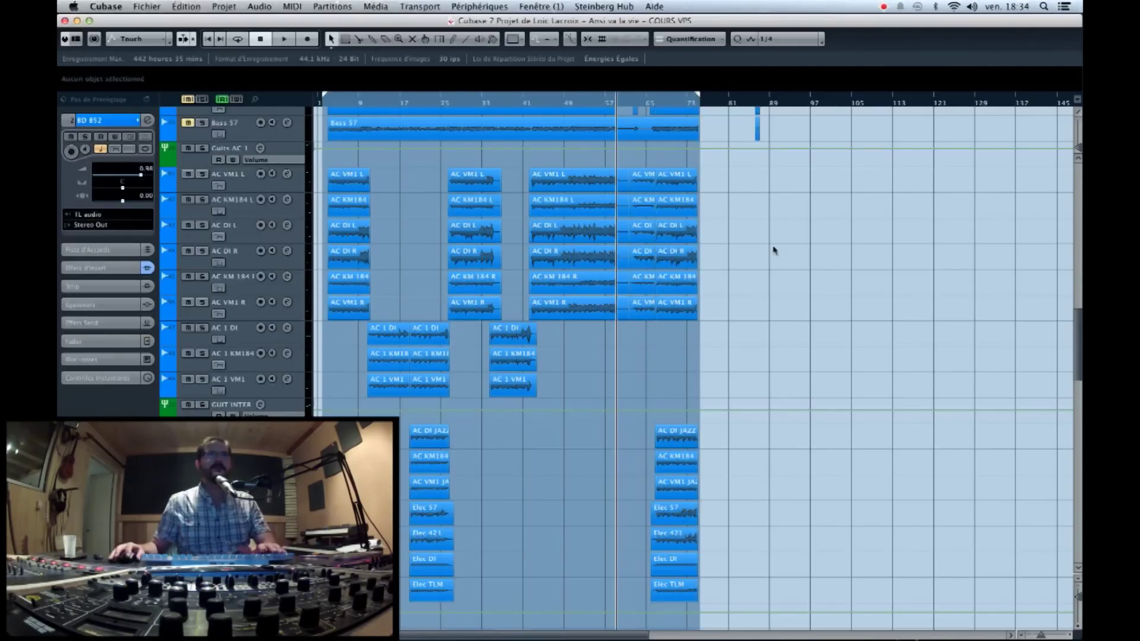
Open the VST Connections window, check the input buses, and return to the Studio channels
{"action": "key", "text": "F4"}
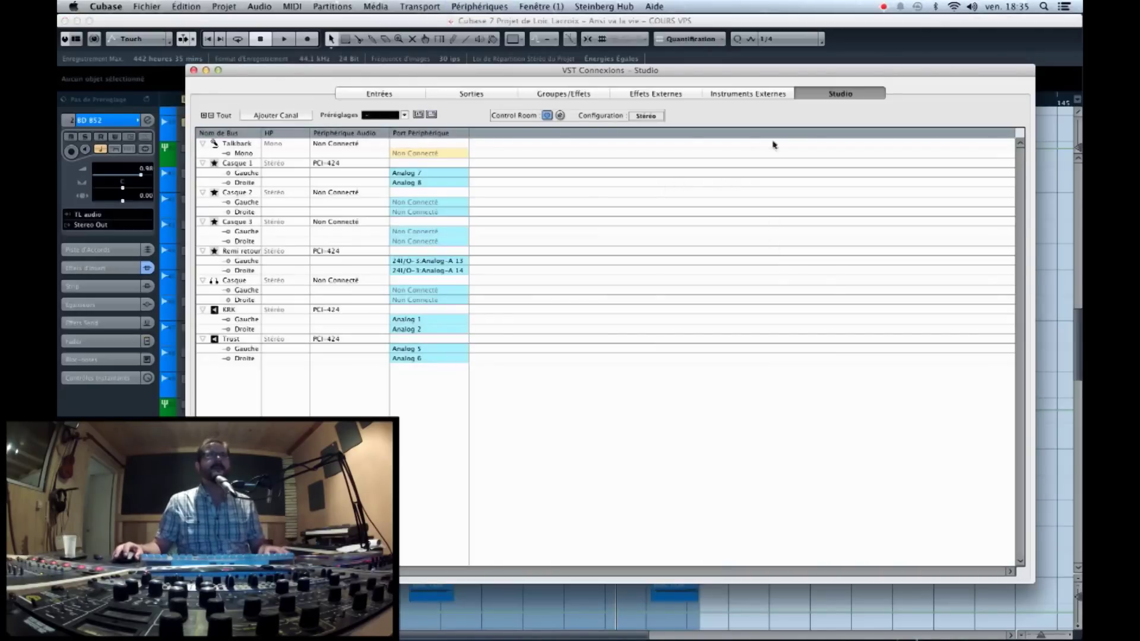
{"action": "left_click", "coordinate": [493, 6]}
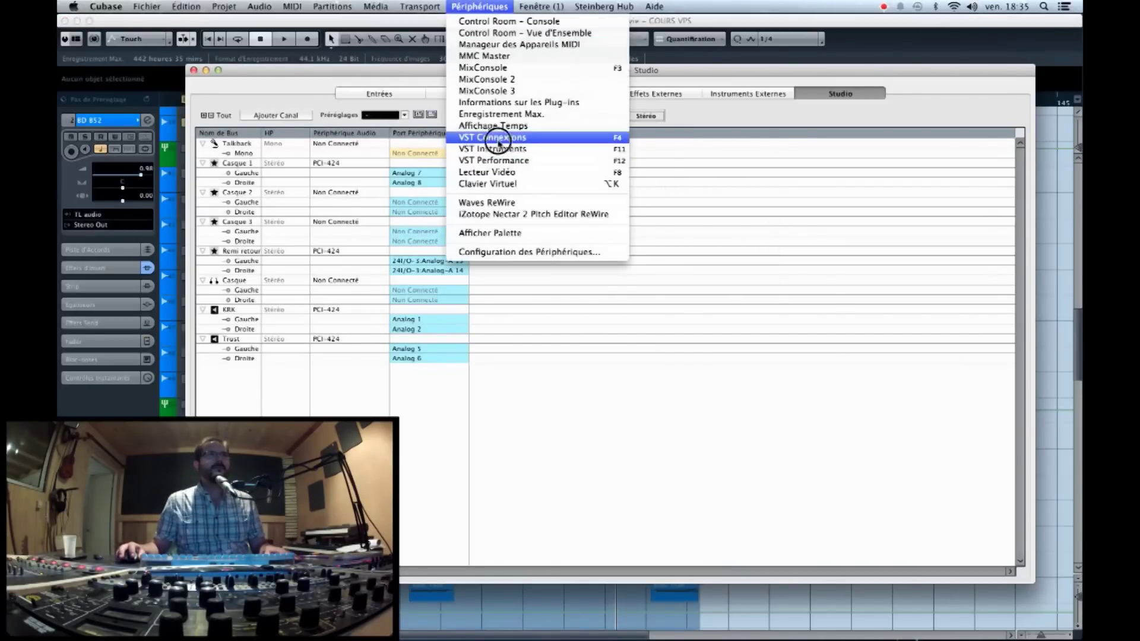
{"action": "left_click", "coordinate": [500, 138]}
{"action": "left_click", "coordinate": [482, 11]}
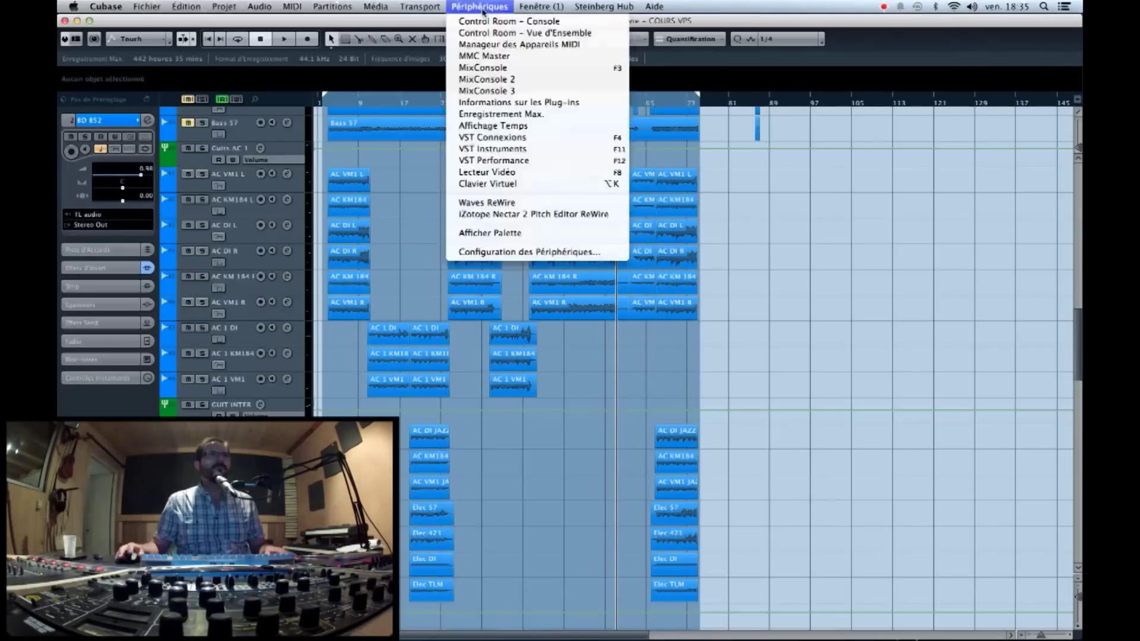
{"action": "left_click", "coordinate": [493, 138]}
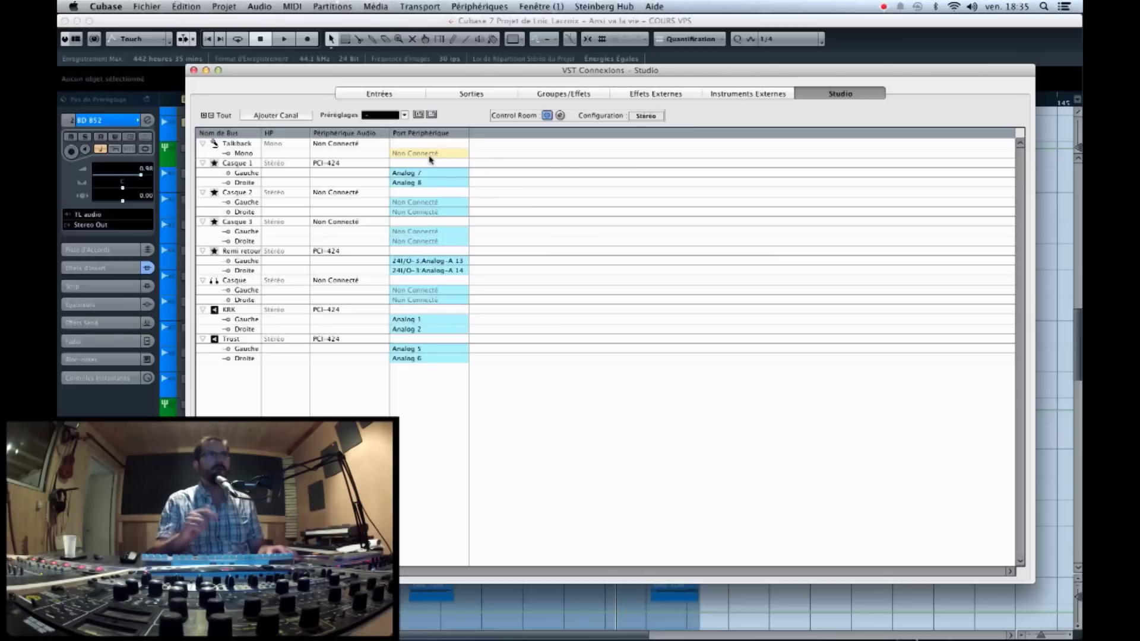
{"action": "left_click", "coordinate": [380, 94]}
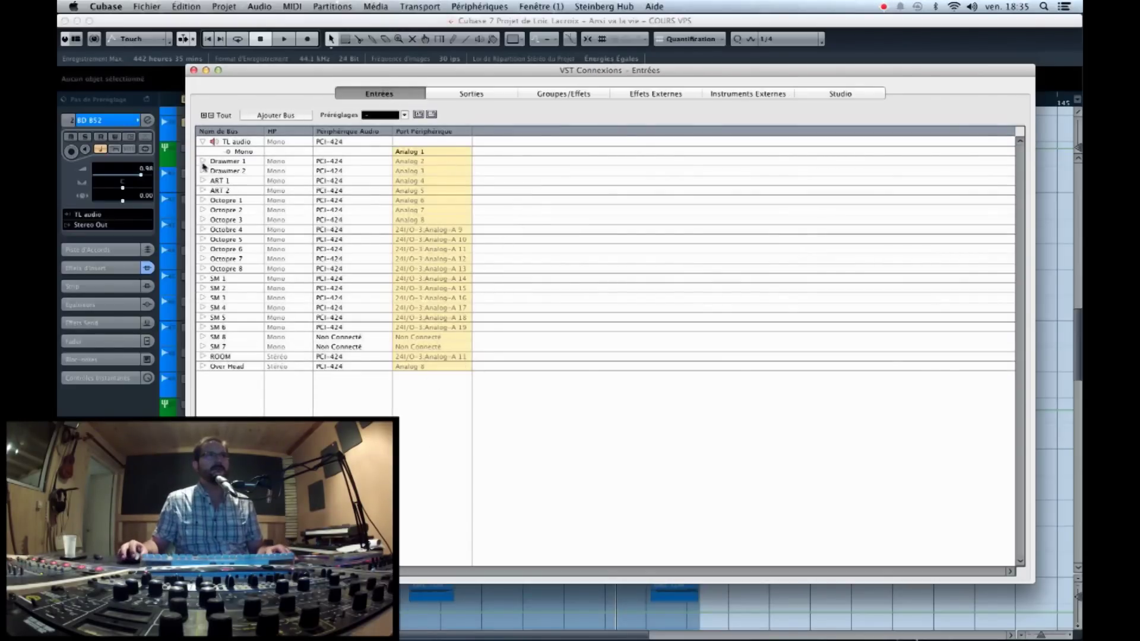
{"action": "left_click", "coordinate": [867, 93]}
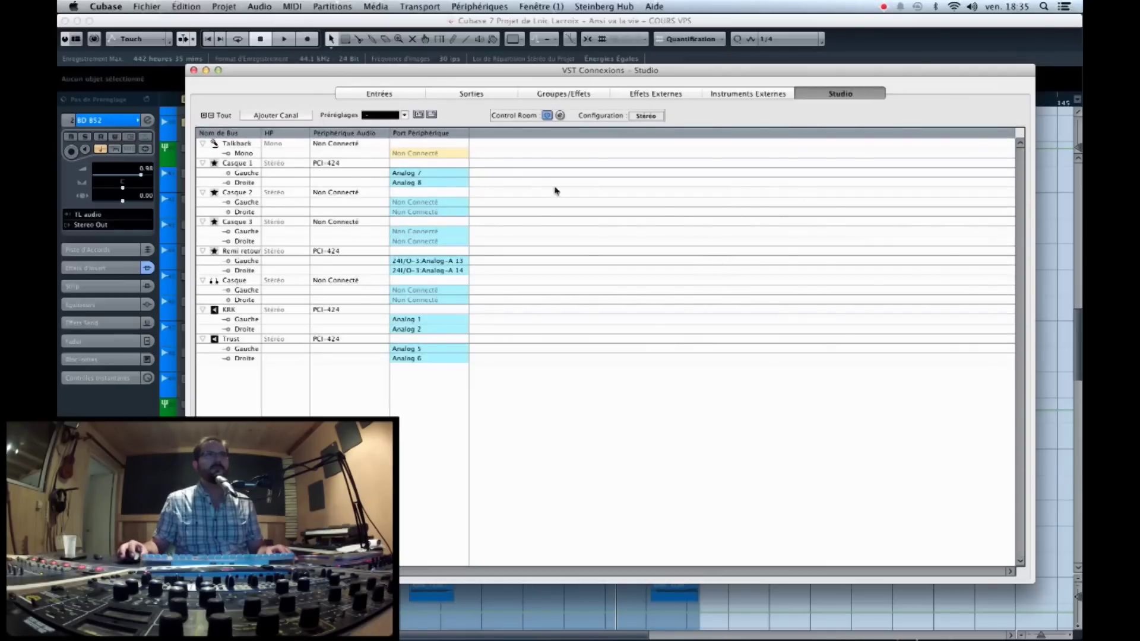
{"action": "left_click", "coordinate": [409, 155]}
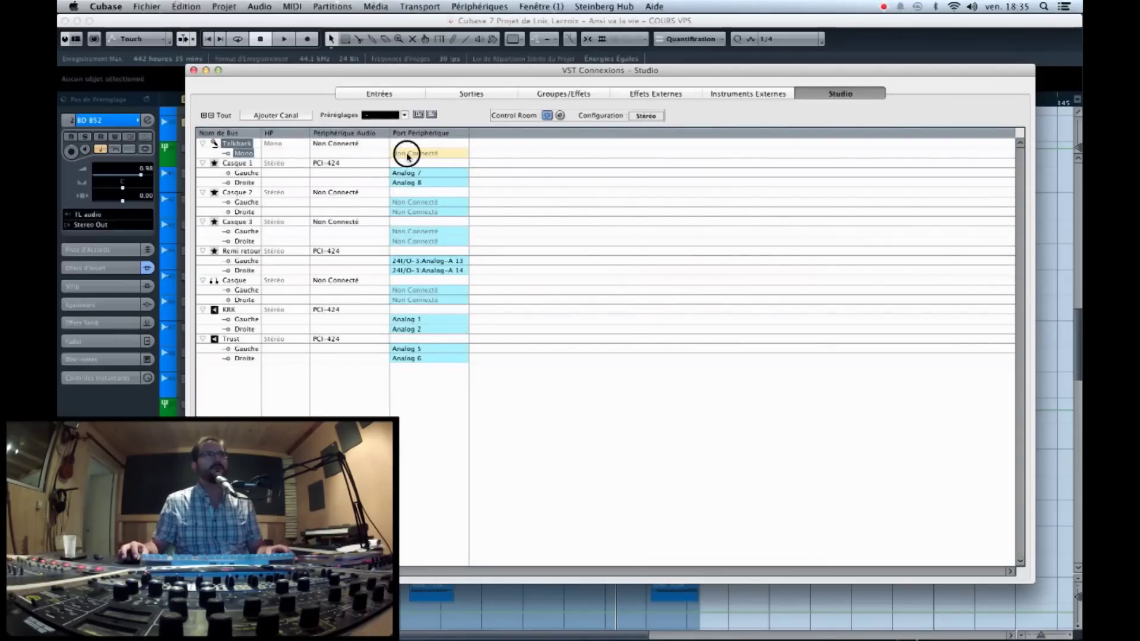
{"action": "left_click", "coordinate": [325, 221]}
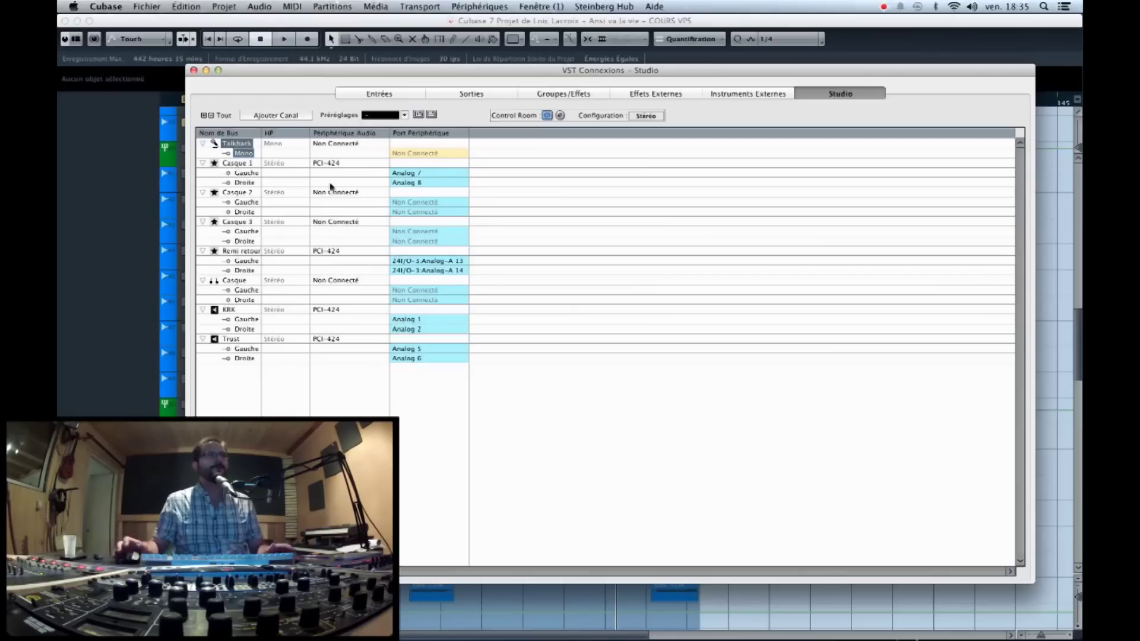
{"action": "double_click", "coordinate": [241, 144]}
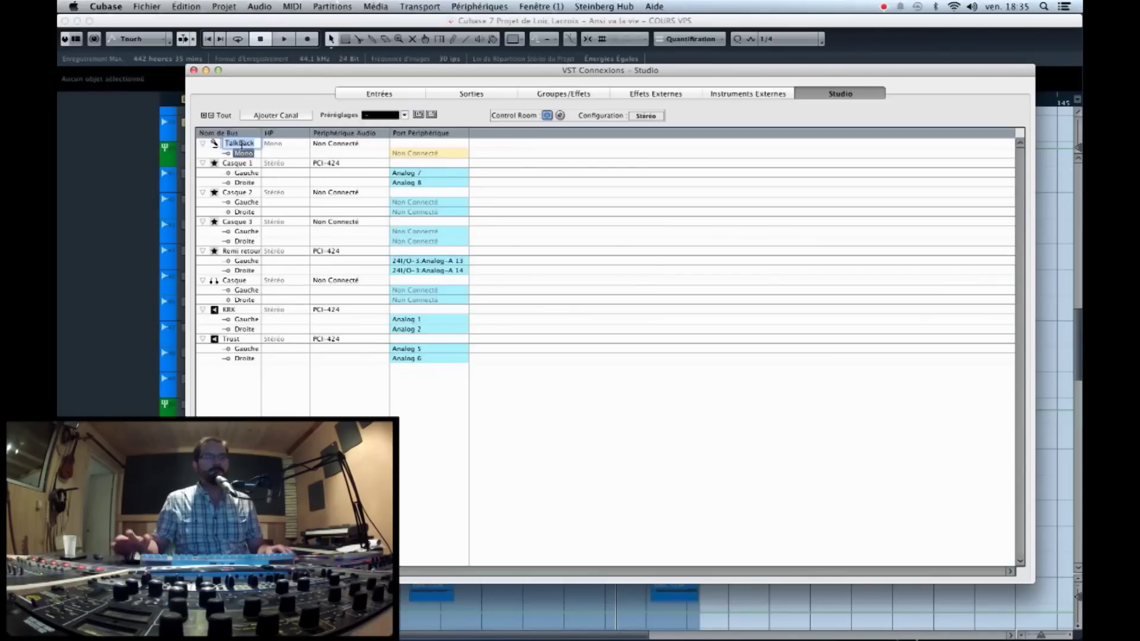
{"action": "key", "text": "BackSpace"}
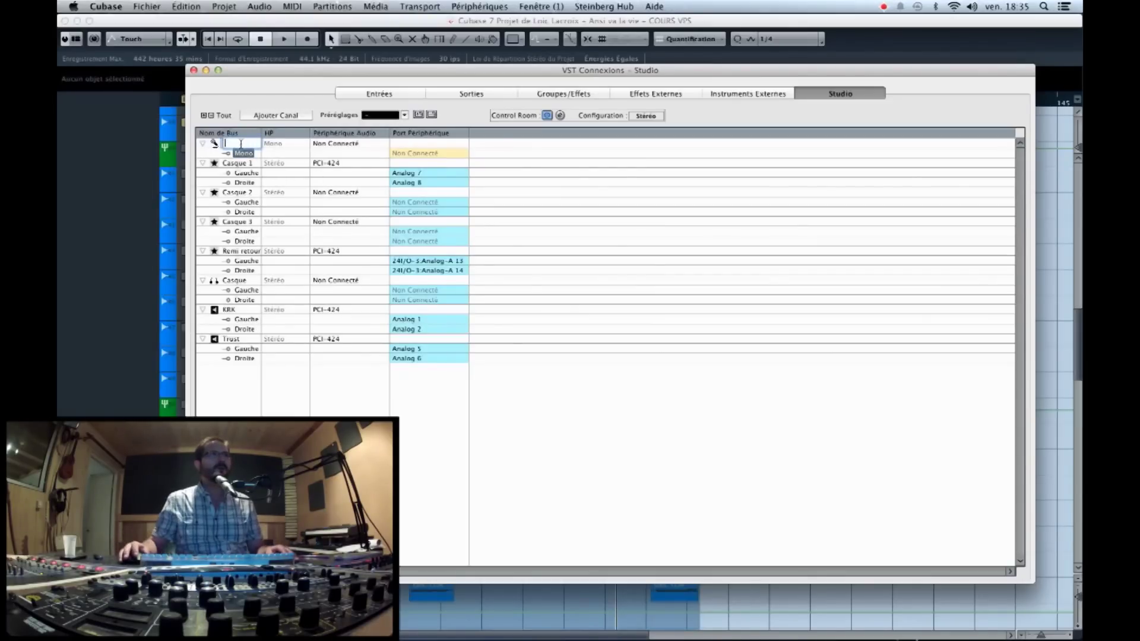
{"action": "key", "text": "Escape"}
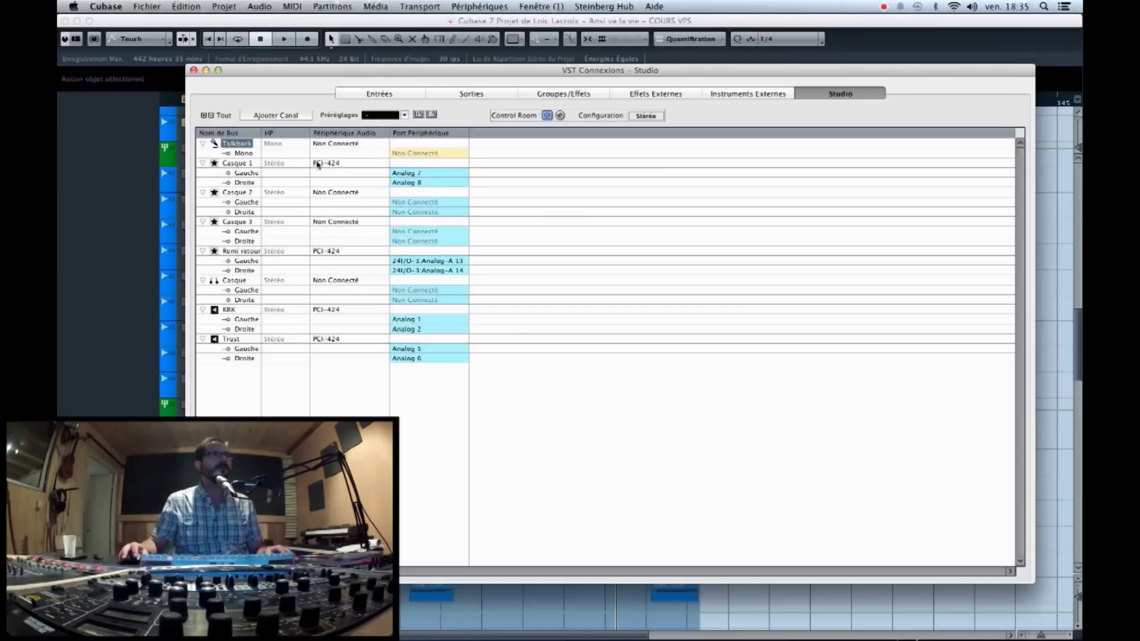
Delete the Talkback and Casque 1 channels from the Studio connections
{"action": "right_click", "coordinate": [231, 144]}
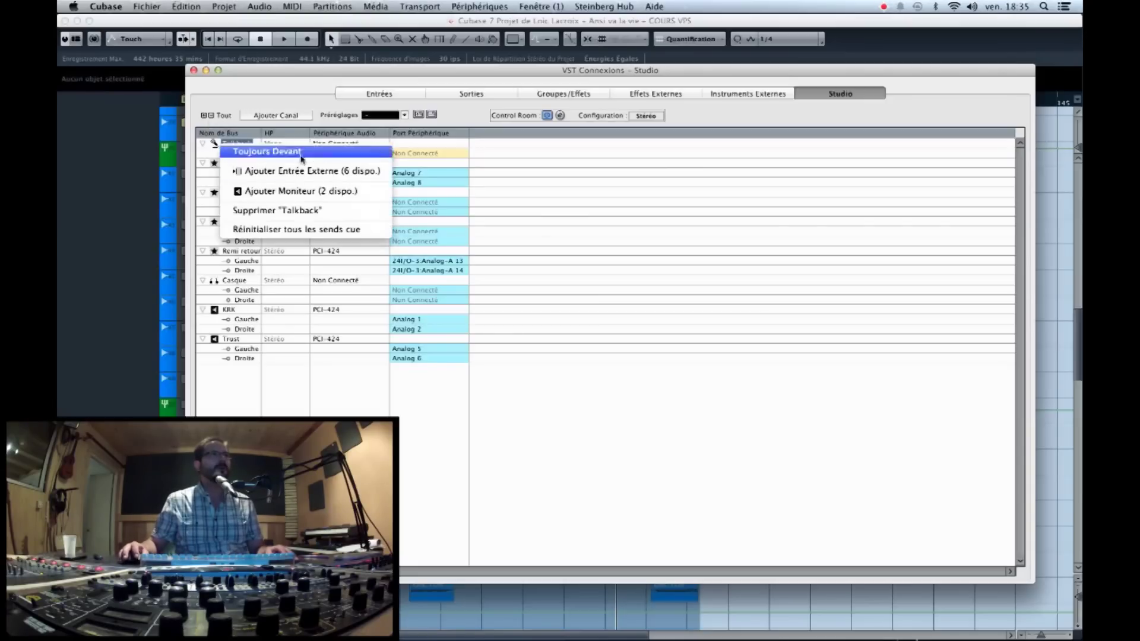
{"action": "left_click", "coordinate": [292, 211]}
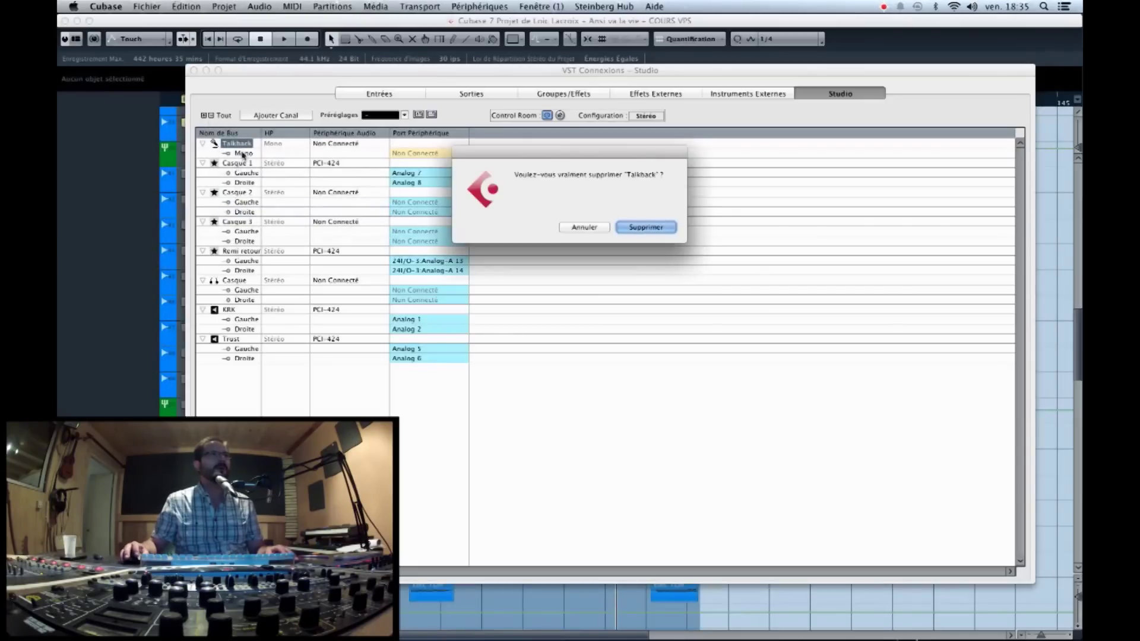
{"action": "left_click", "coordinate": [629, 227]}
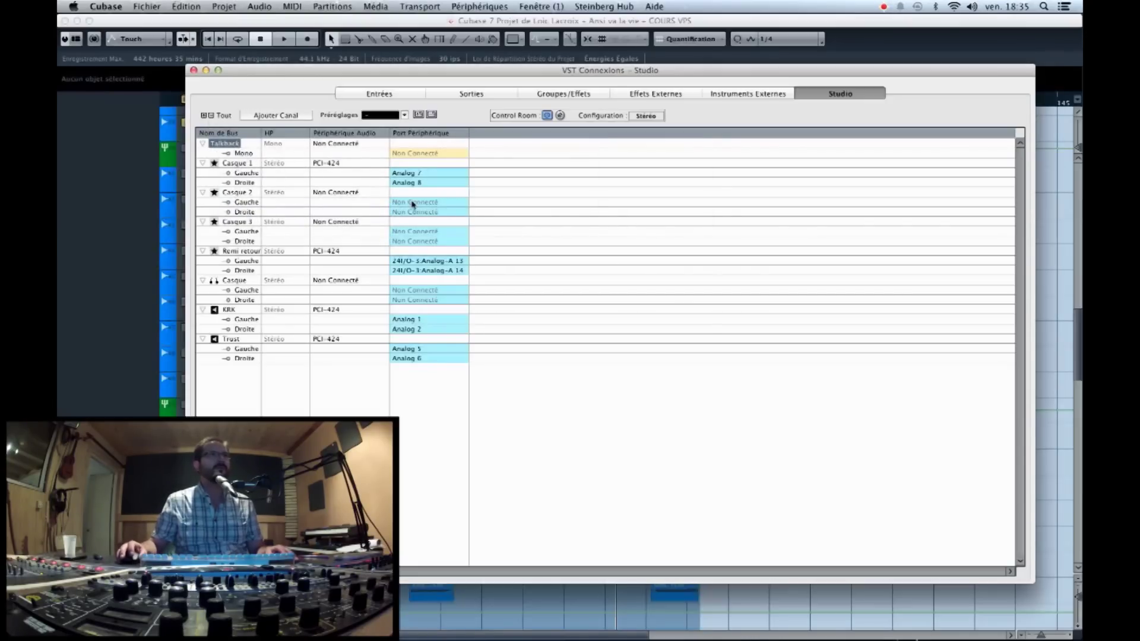
{"action": "right_click", "coordinate": [231, 145]}
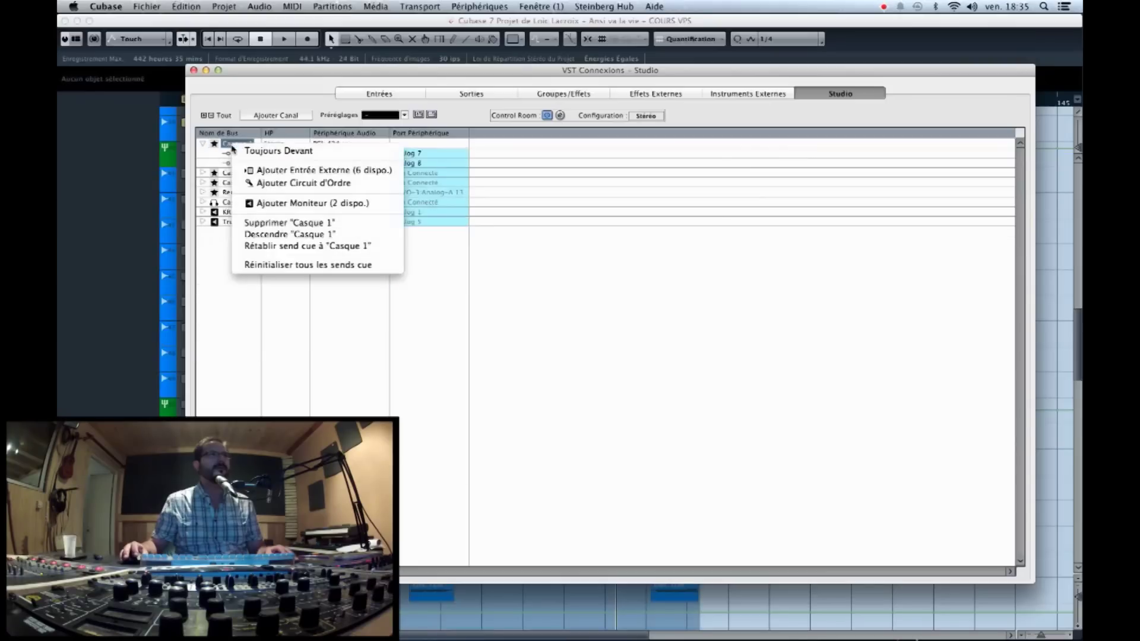
{"action": "left_click", "coordinate": [289, 223]}
{"action": "left_click", "coordinate": [642, 228]}
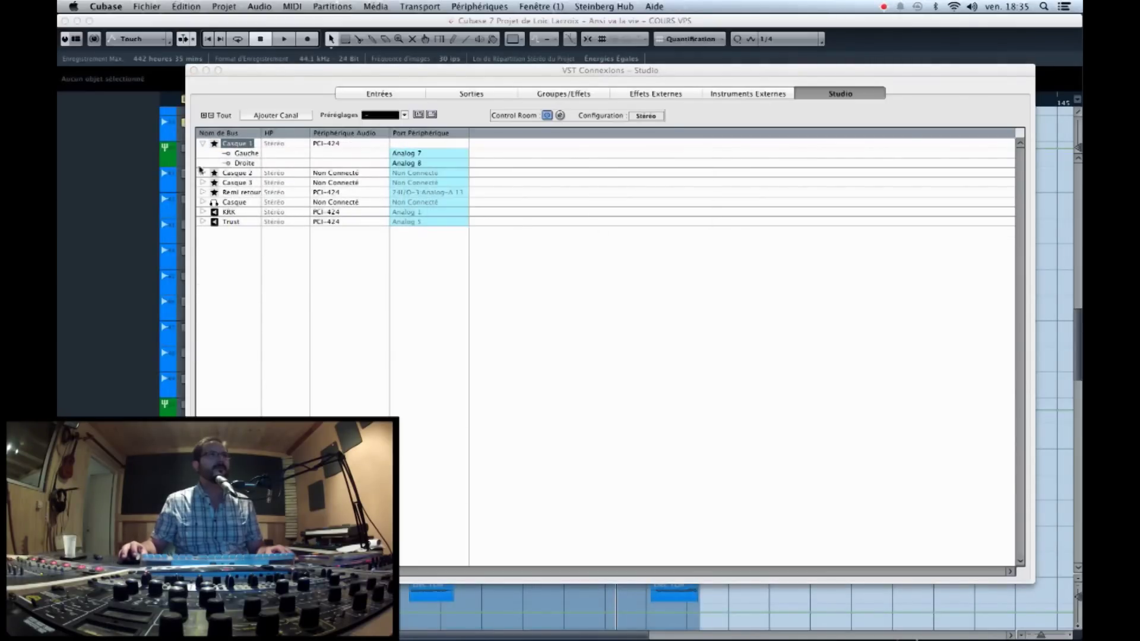
Delete the Casque 2 and Casque 3 cue channels from the Studio connections
{"action": "double_click", "coordinate": [236, 144]}
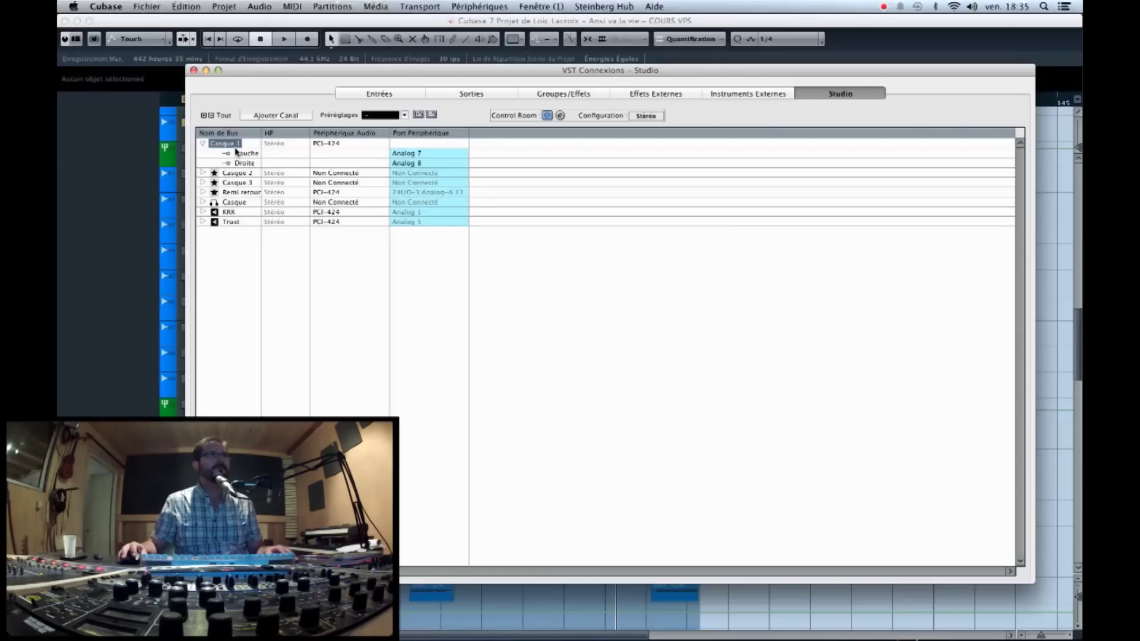
{"action": "right_click", "coordinate": [231, 146]}
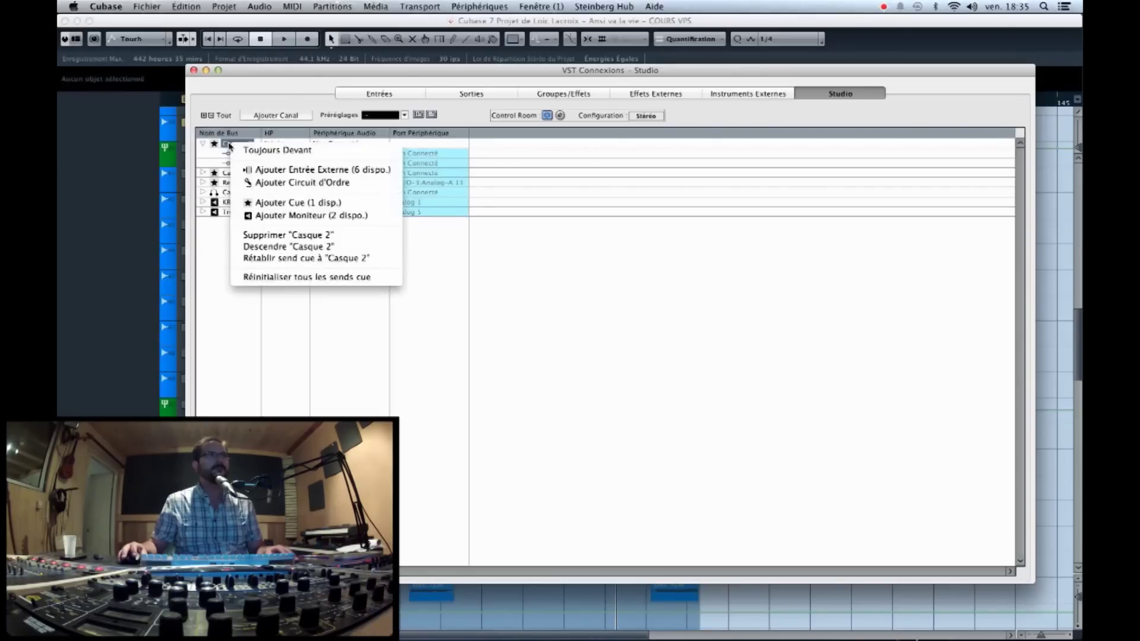
{"action": "left_click", "coordinate": [300, 234]}
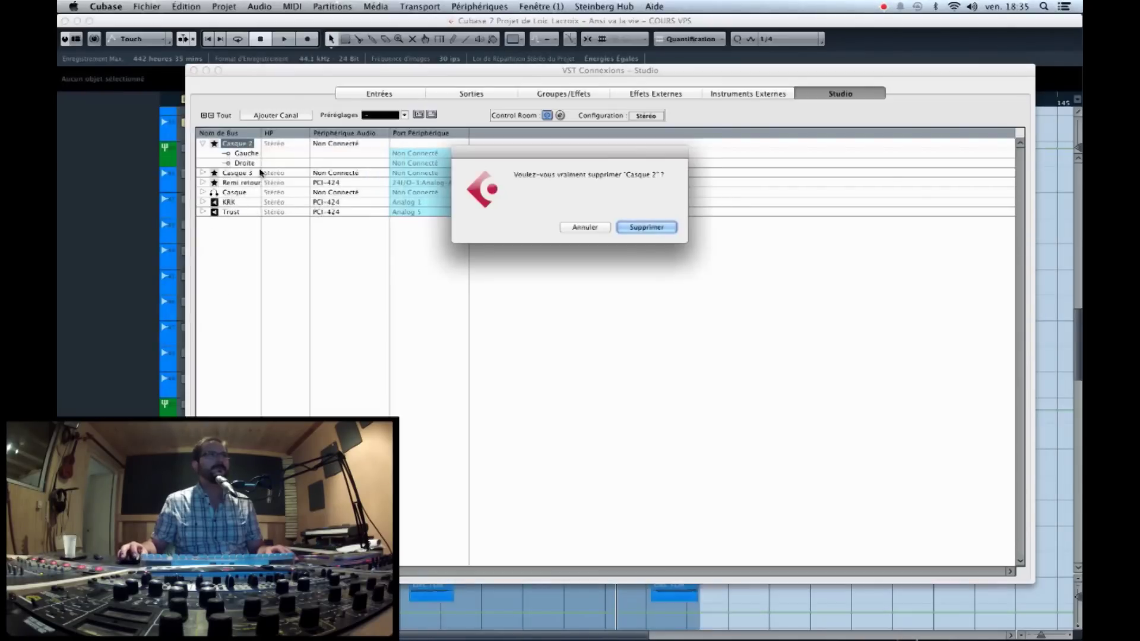
{"action": "left_click", "coordinate": [670, 233]}
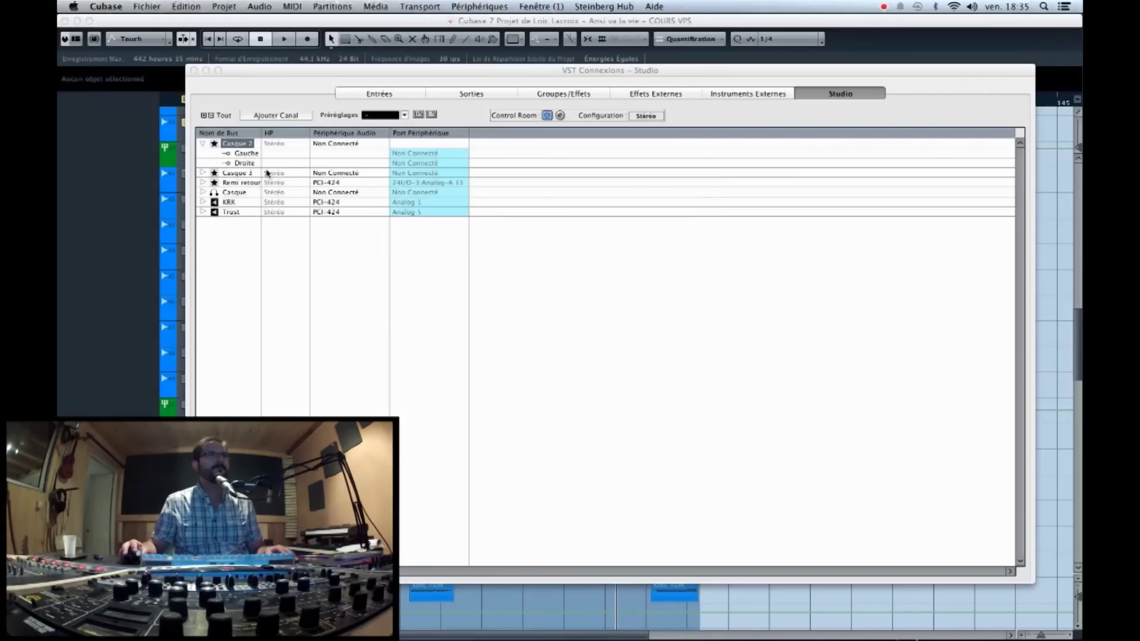
{"action": "right_click", "coordinate": [235, 143]}
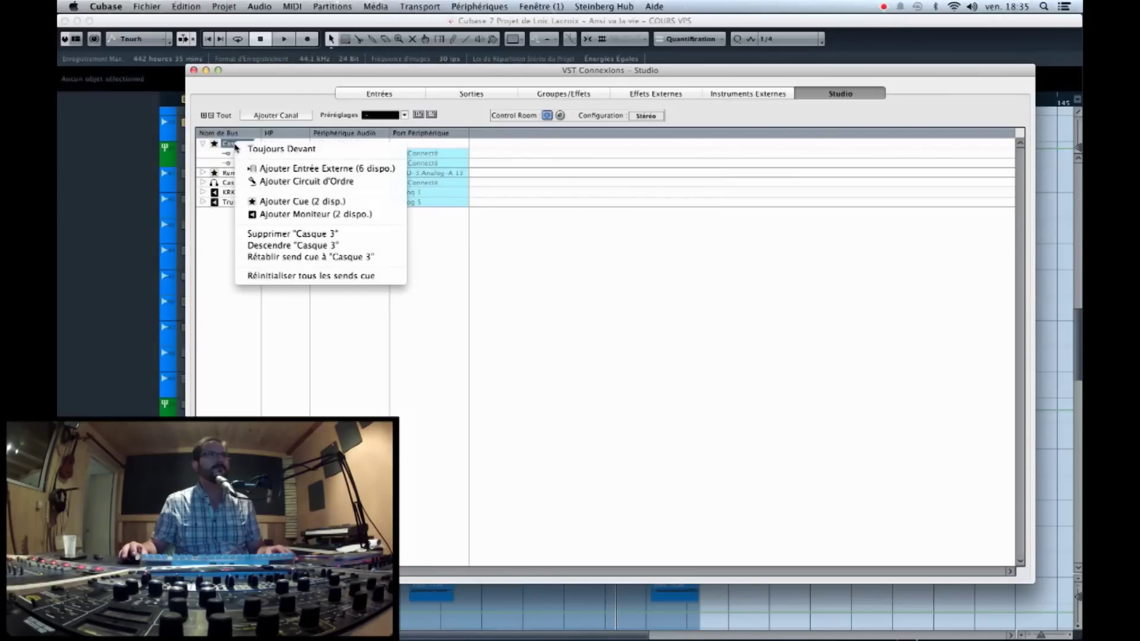
{"action": "left_click", "coordinate": [292, 233]}
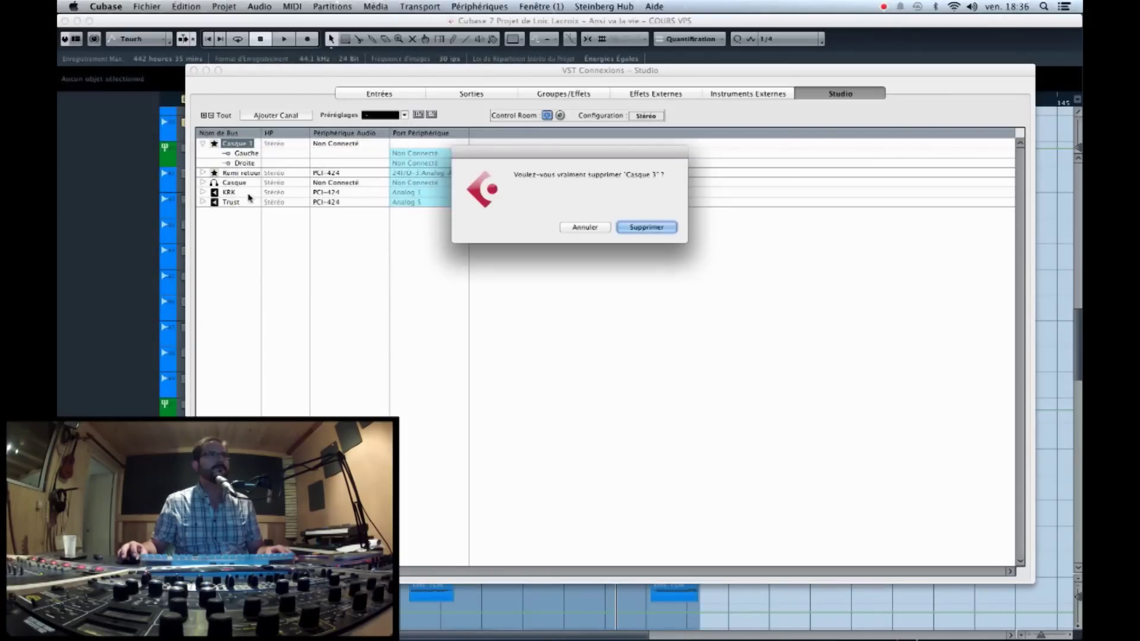
{"action": "left_click", "coordinate": [645, 228]}
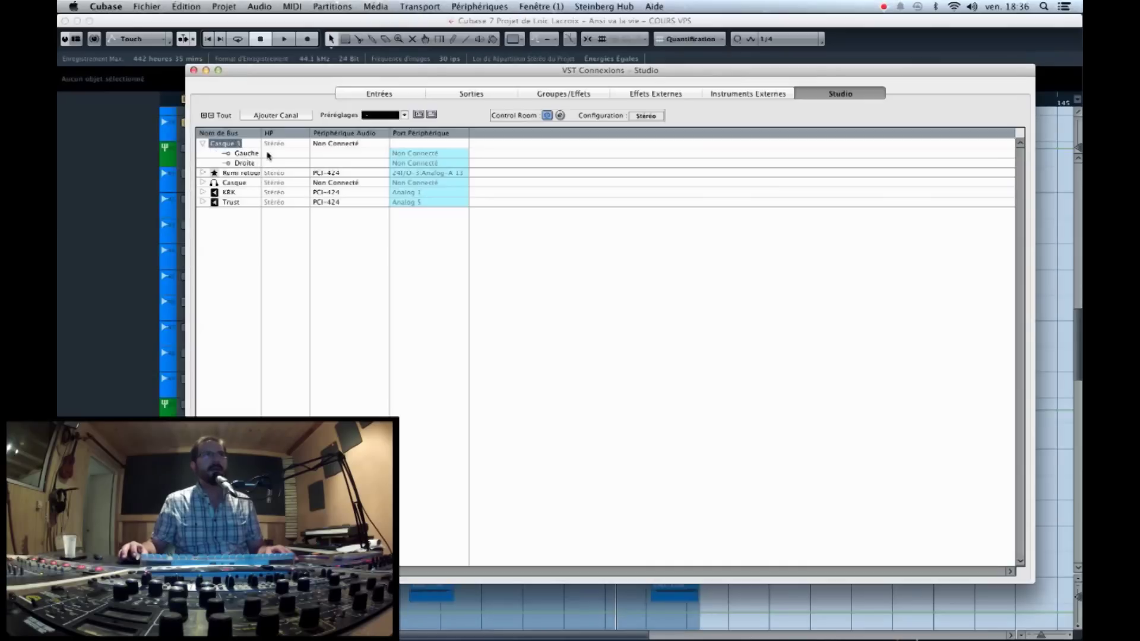
Delete the remaining cue channel, the one routed to 24I/O-3:Analog-A 13 and 14
{"action": "right_click", "coordinate": [233, 144]}
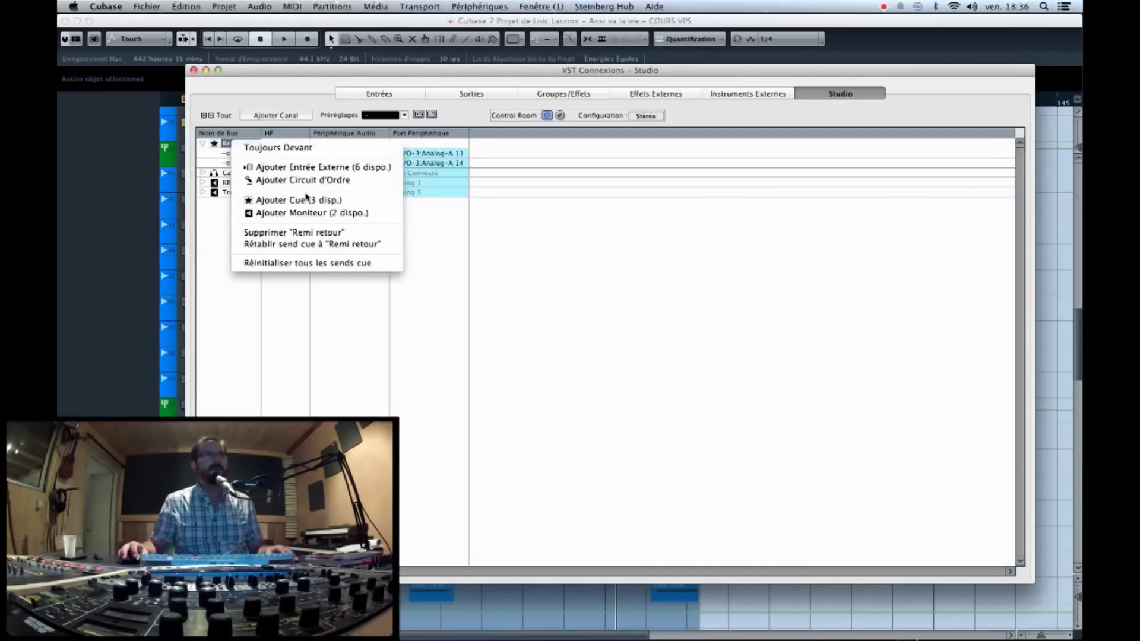
{"action": "left_click", "coordinate": [312, 232]}
{"action": "left_click", "coordinate": [643, 229]}
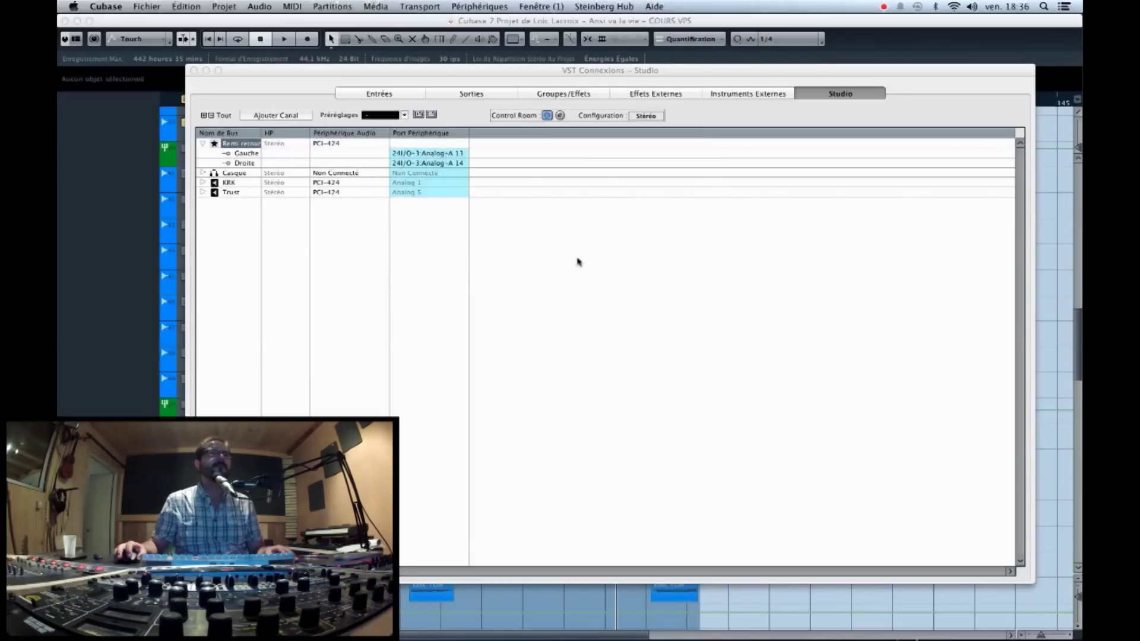
Delete the Casque headphone channel from the Studio connections
{"action": "right_click", "coordinate": [230, 144]}
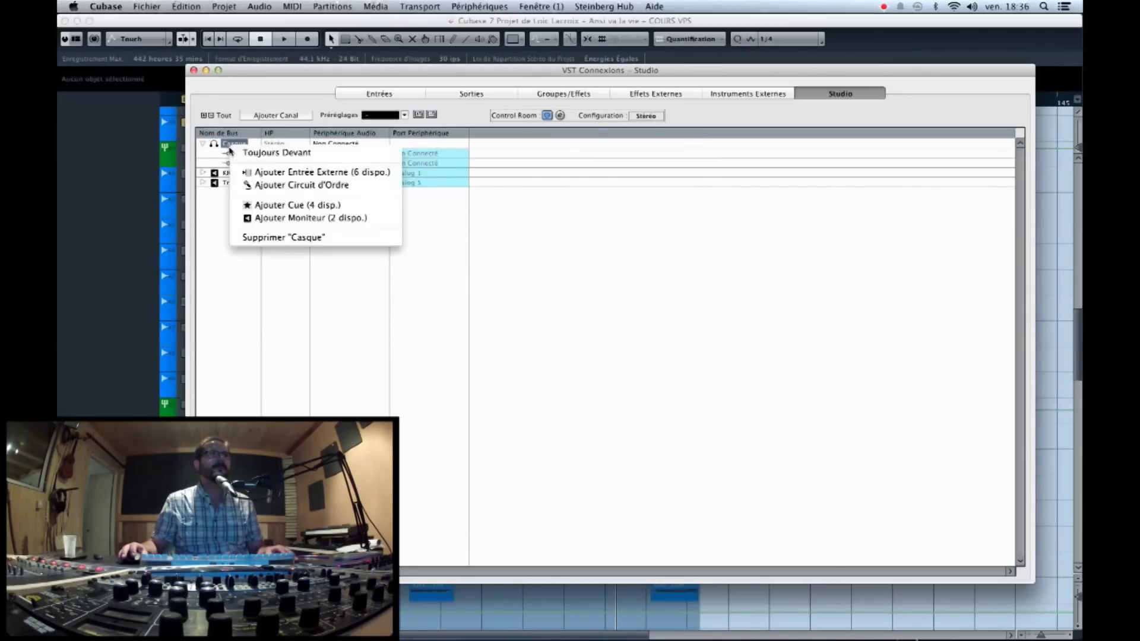
{"action": "left_click", "coordinate": [282, 235]}
{"action": "left_click", "coordinate": [594, 227]}
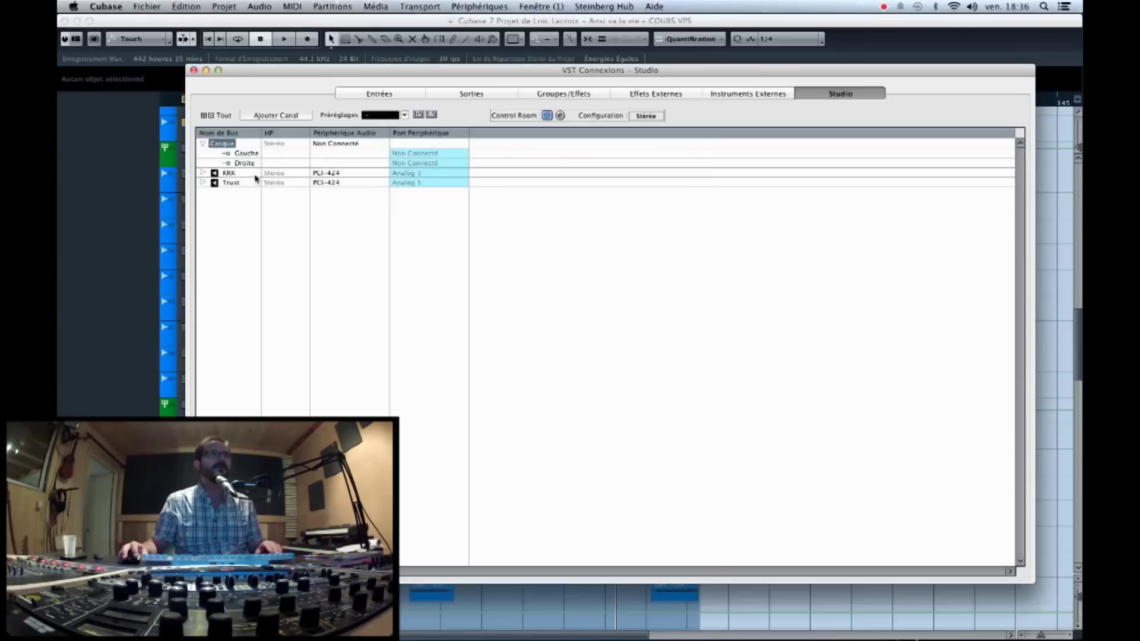
Delete the KRK and Trust monitor channels from the Studio connections
{"action": "left_click", "coordinate": [229, 143]}
{"action": "left_click", "coordinate": [233, 174], "text": "shift"}
{"action": "right_click", "coordinate": [233, 173]}
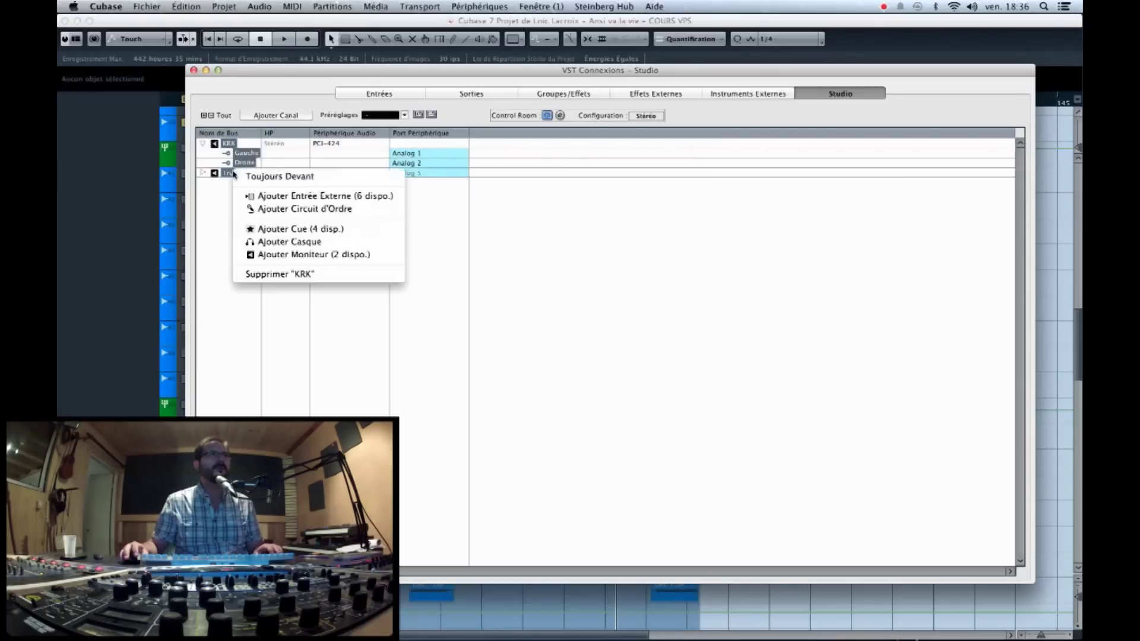
{"action": "left_click", "coordinate": [336, 274]}
{"action": "left_click", "coordinate": [644, 232]}
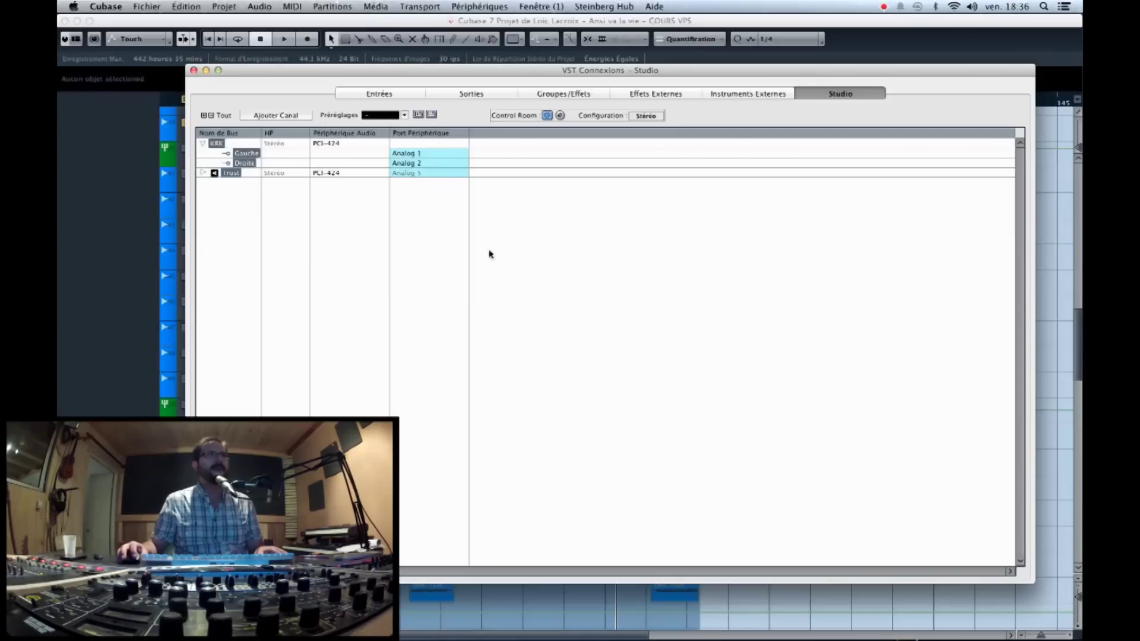
{"action": "right_click", "coordinate": [240, 147]}
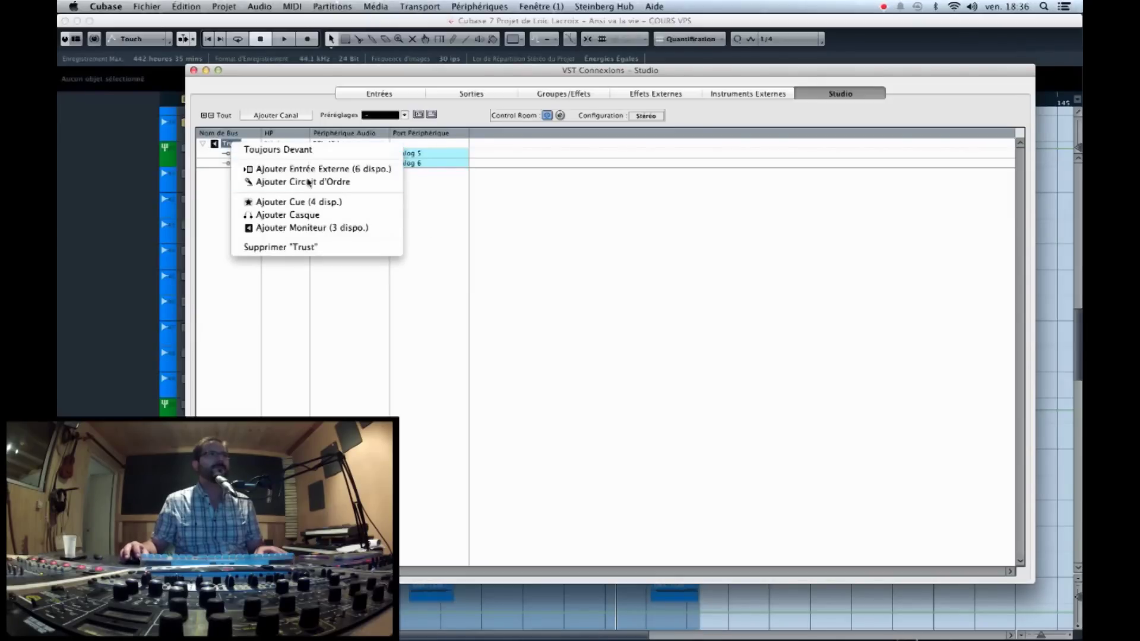
{"action": "left_click", "coordinate": [312, 247]}
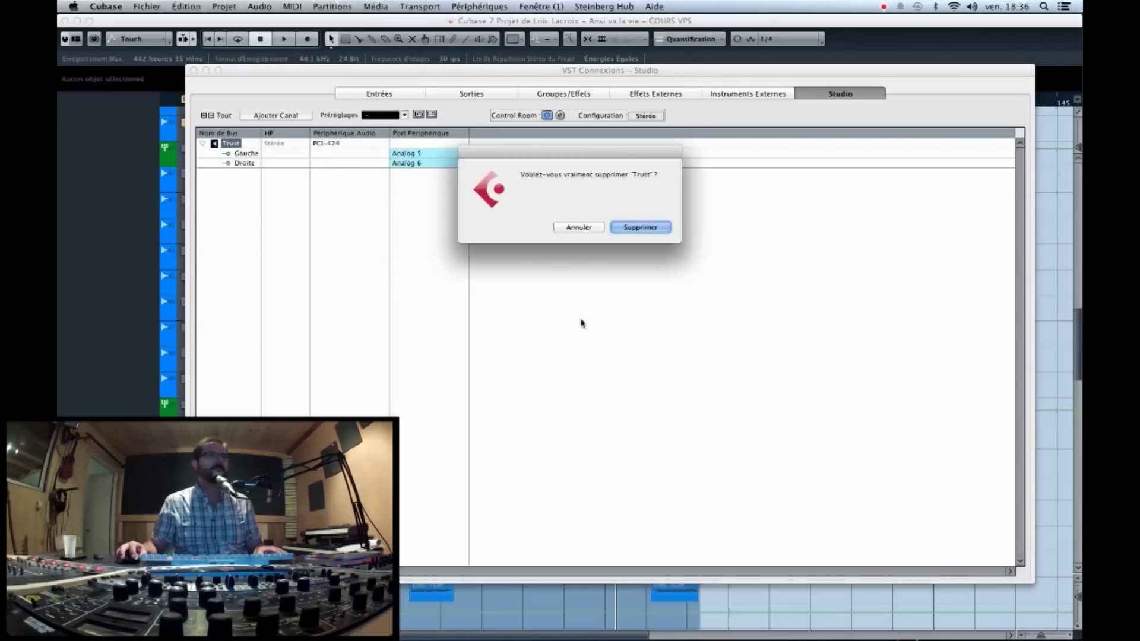
{"action": "left_click", "coordinate": [637, 229]}
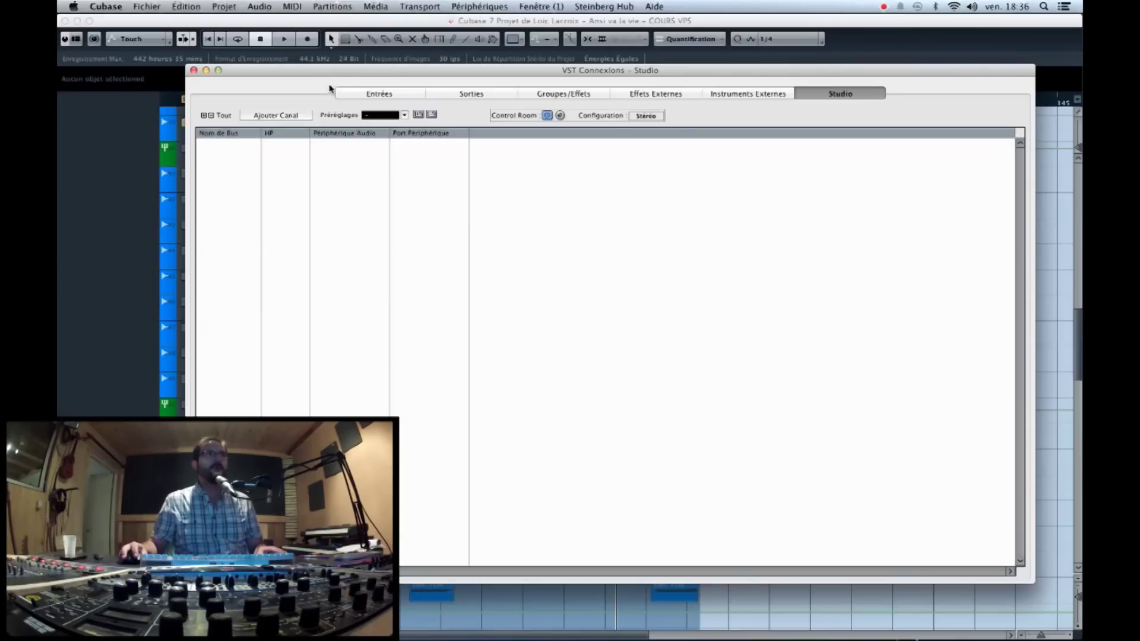
Assign the Stereo Out output bus to Analog 1 for the left channel and Analog 2 for the right channel
{"action": "left_click", "coordinate": [458, 95]}
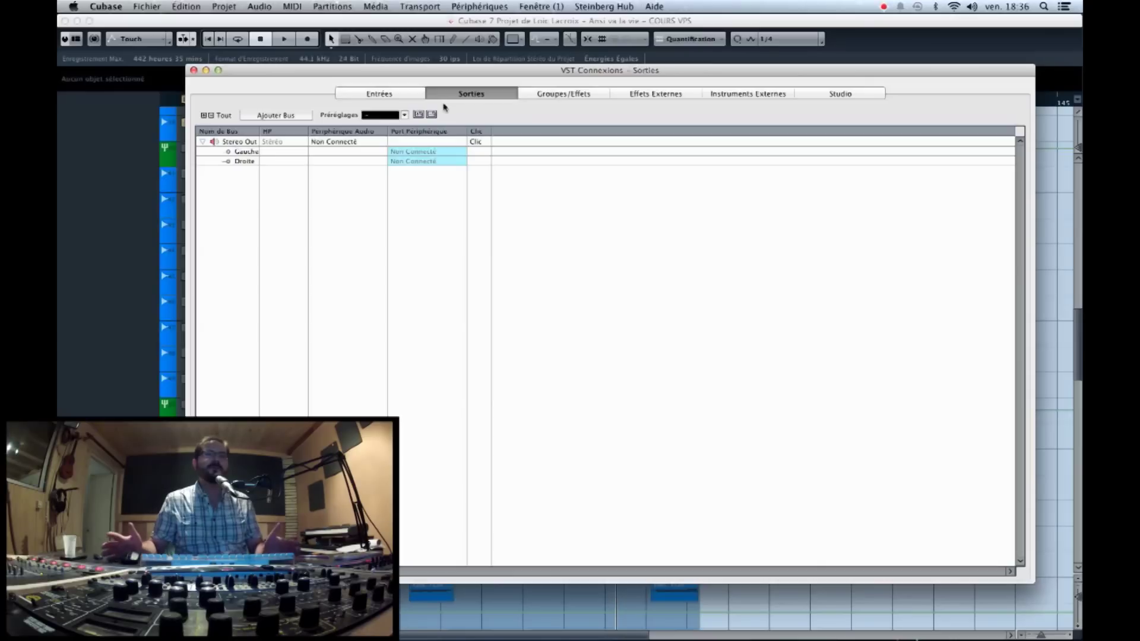
{"action": "left_click", "coordinate": [418, 153]}
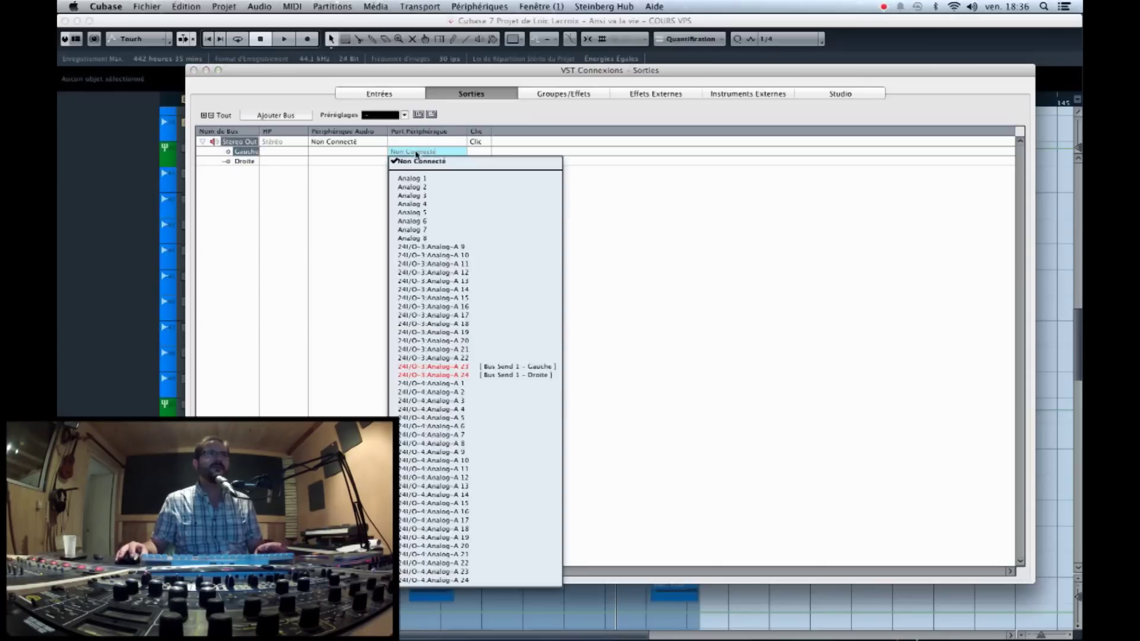
{"action": "left_click", "coordinate": [418, 179]}
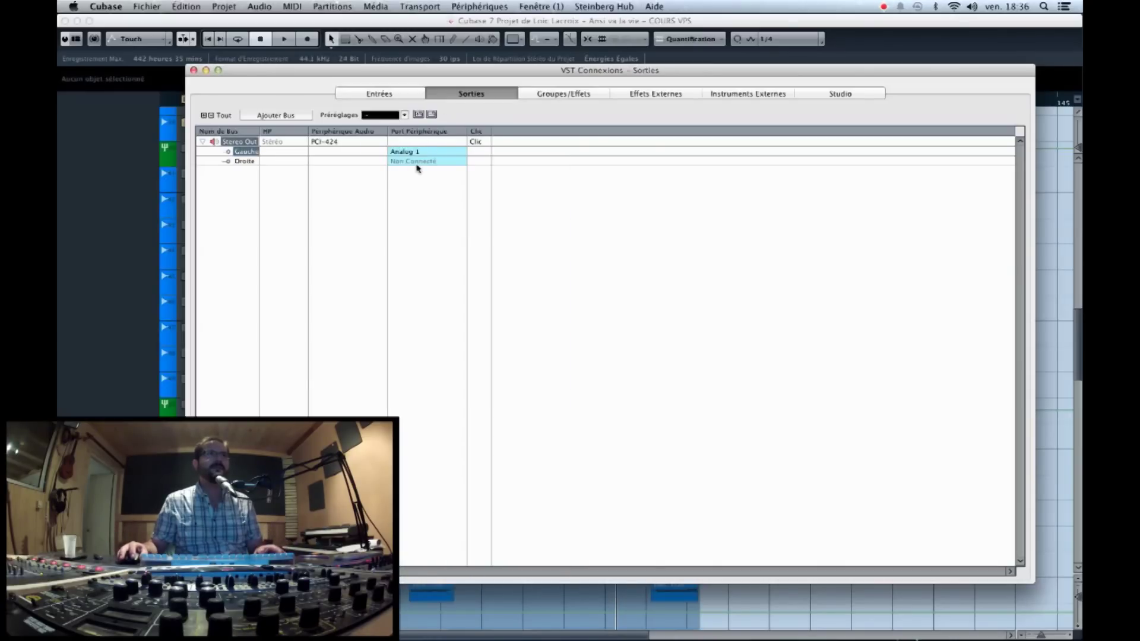
{"action": "left_click", "coordinate": [417, 164]}
{"action": "left_click", "coordinate": [419, 200]}
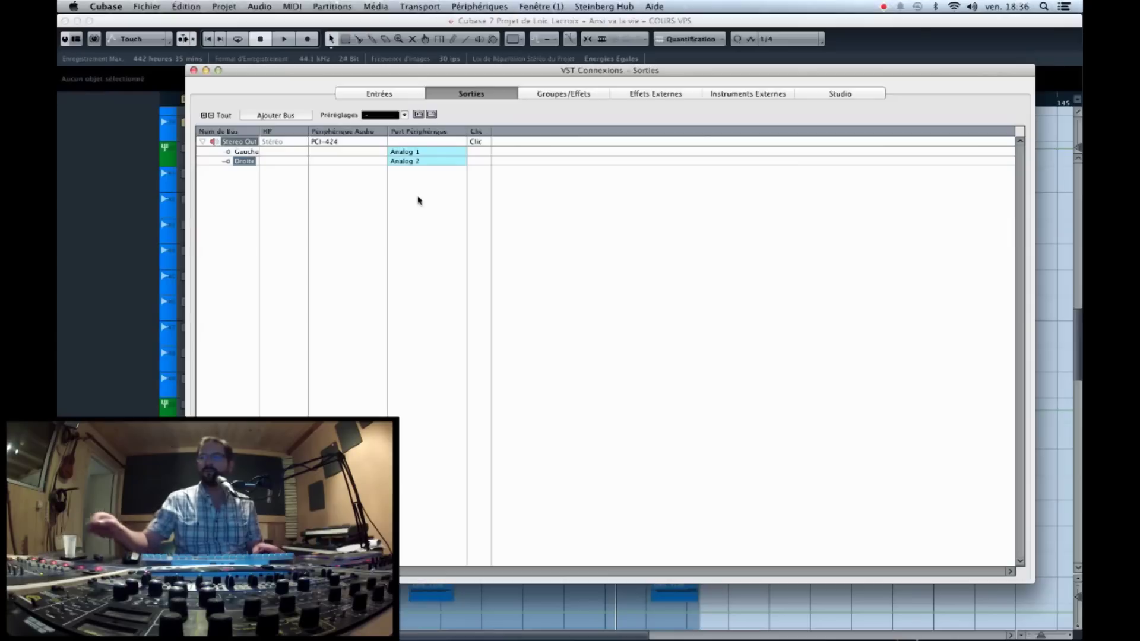
Play the project to check the direct Stereo Out routing, close the VST Connections window, and stop playback
{"action": "key", "text": "space"}
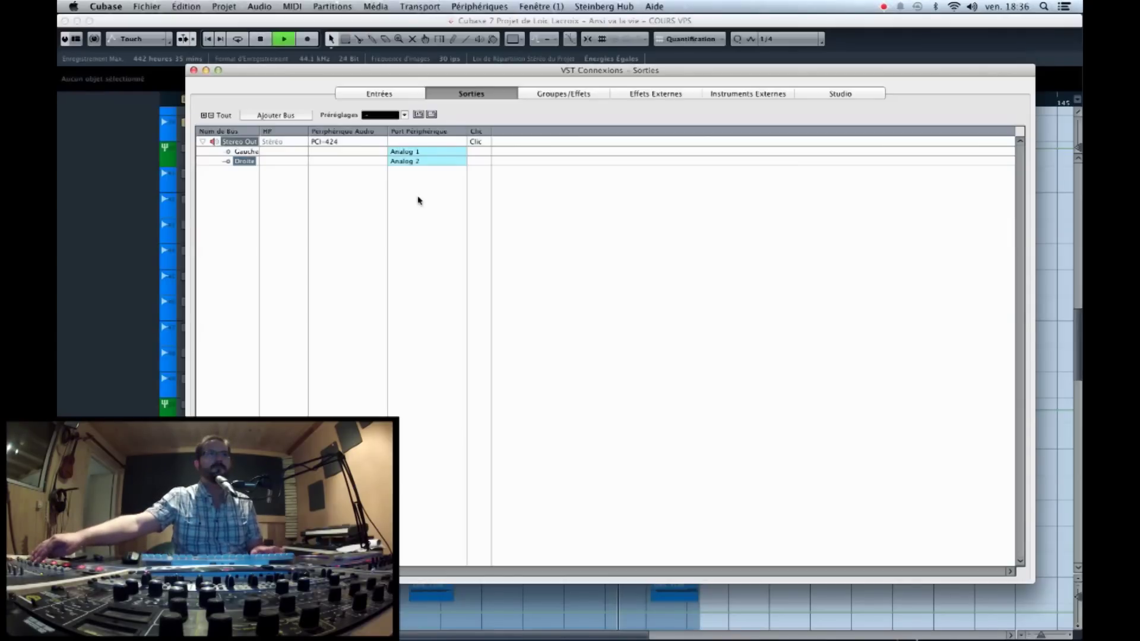
{"action": "key", "text": "space"}
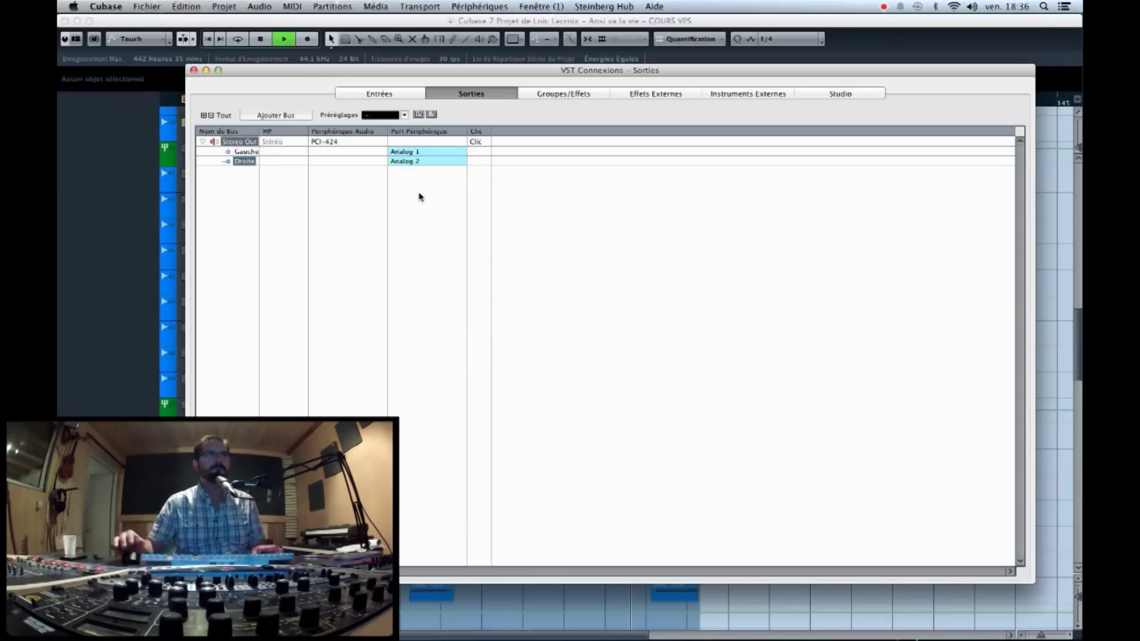
{"action": "left_click_drag", "start_coordinate": [495, 77], "coordinate": [606, 78]}
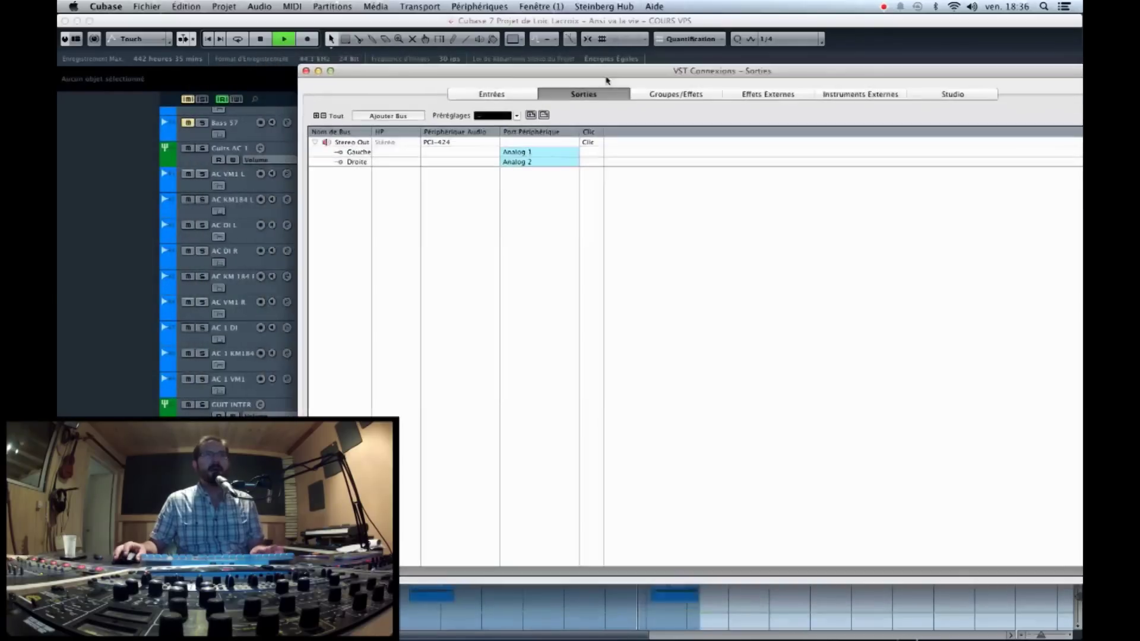
{"action": "left_click", "coordinate": [306, 70]}
{"action": "key", "text": "space"}
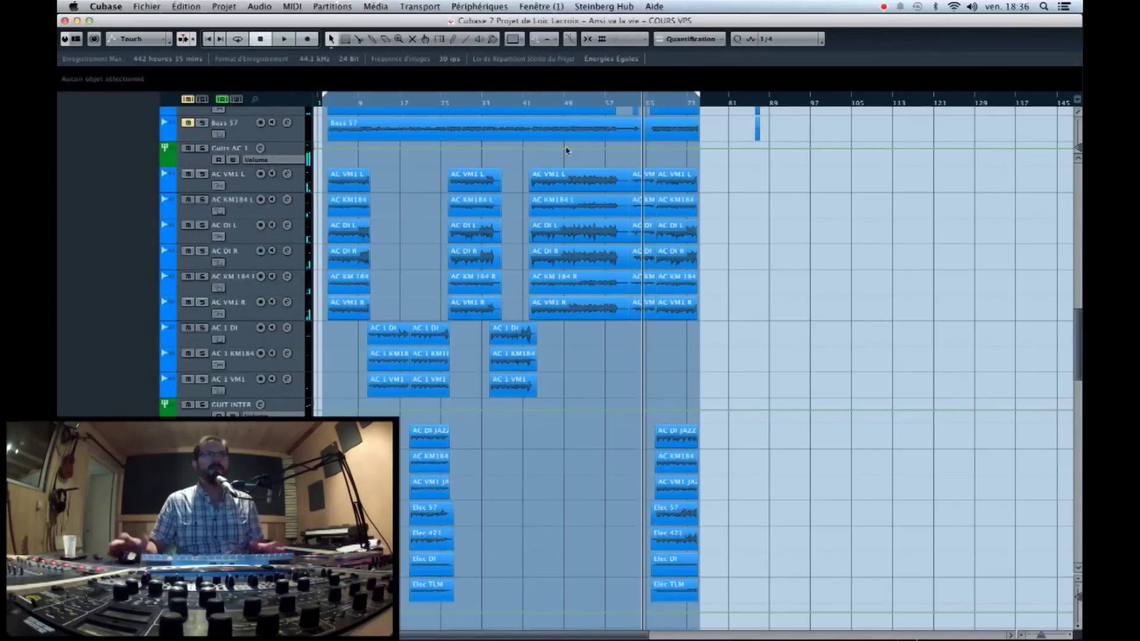
Open the MixConsole, examine the channel and Stereo Out levels and the EQ racks during playback, and close it
{"action": "key", "text": "F3"}
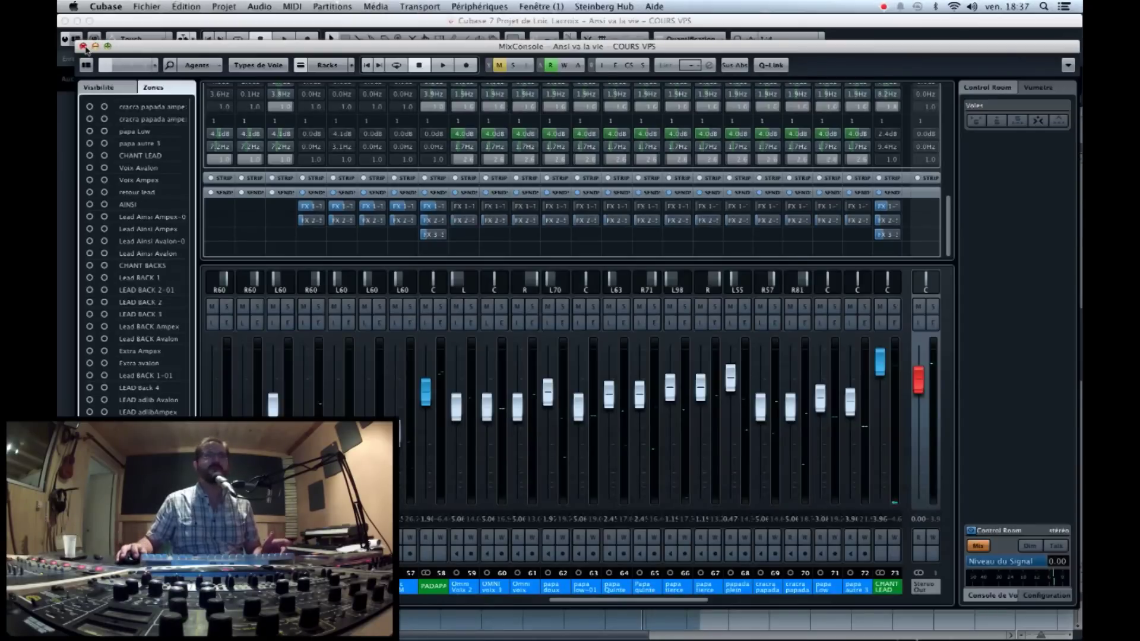
{"action": "key", "text": "space"}
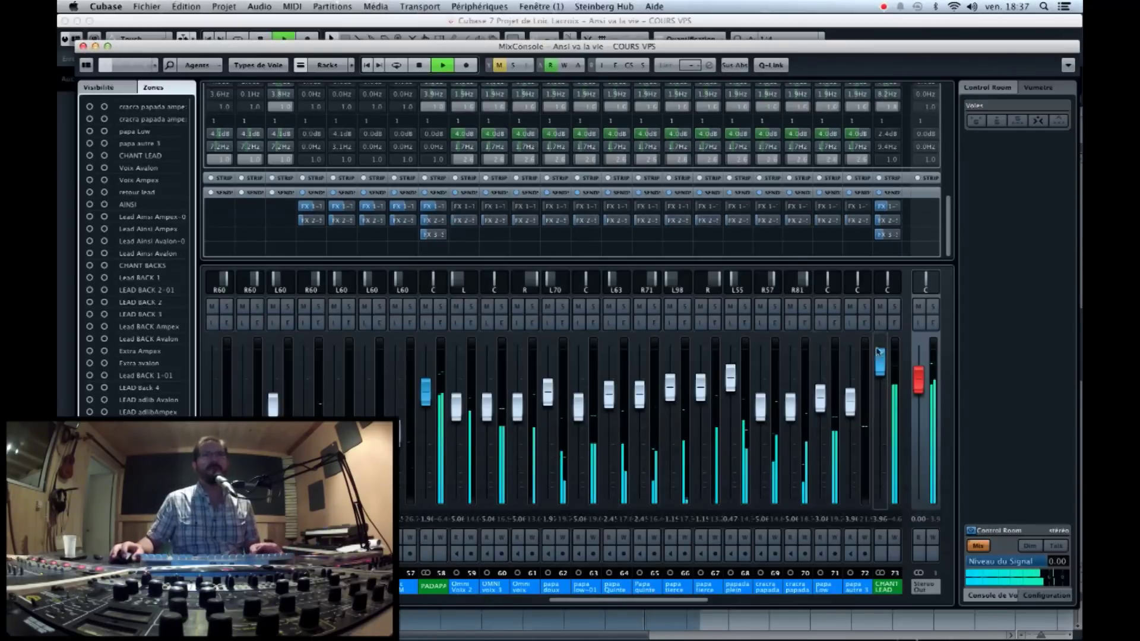
{"action": "scroll", "coordinate": [950, 209], "scroll_direction": "up", "scroll_amount": 3}
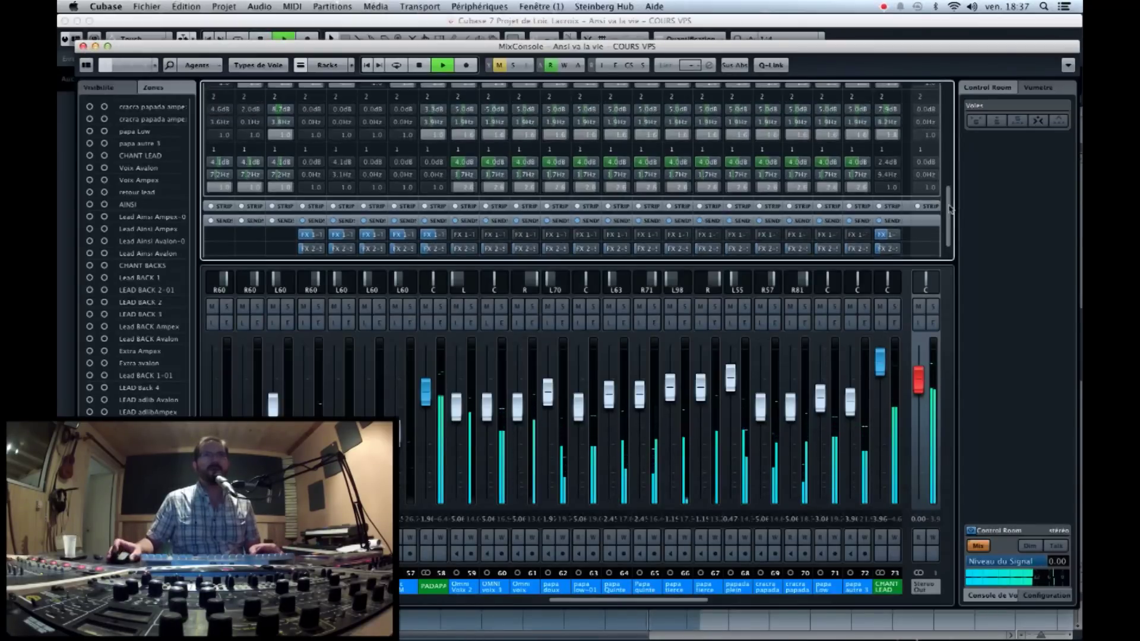
{"action": "scroll", "coordinate": [792, 191], "scroll_direction": "up", "scroll_amount": 5}
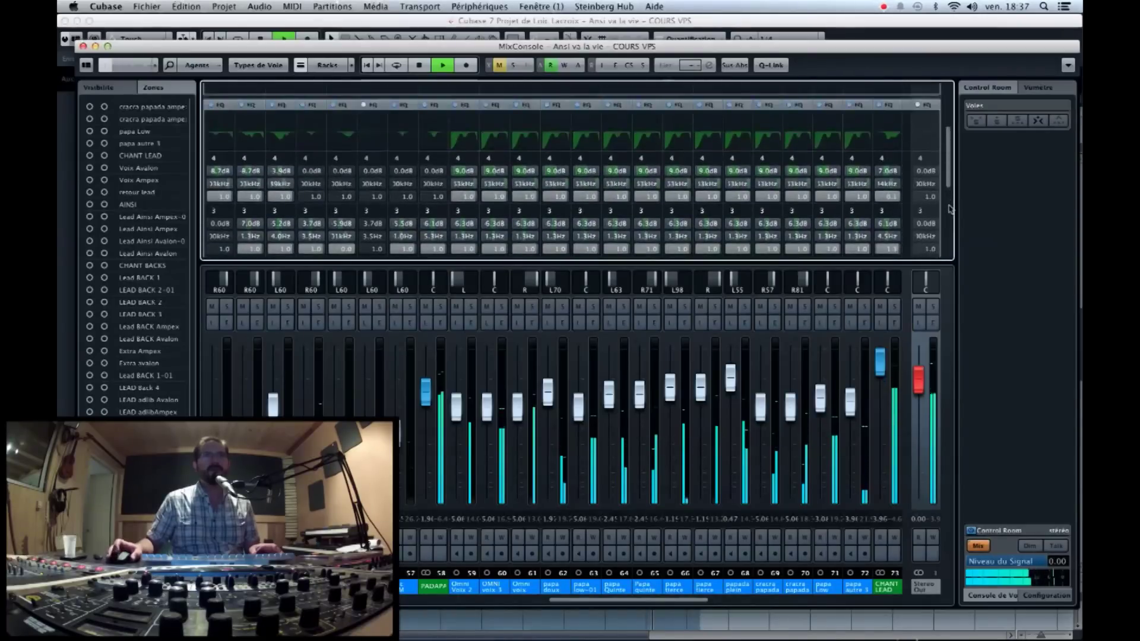
{"action": "left_click", "coordinate": [83, 46]}
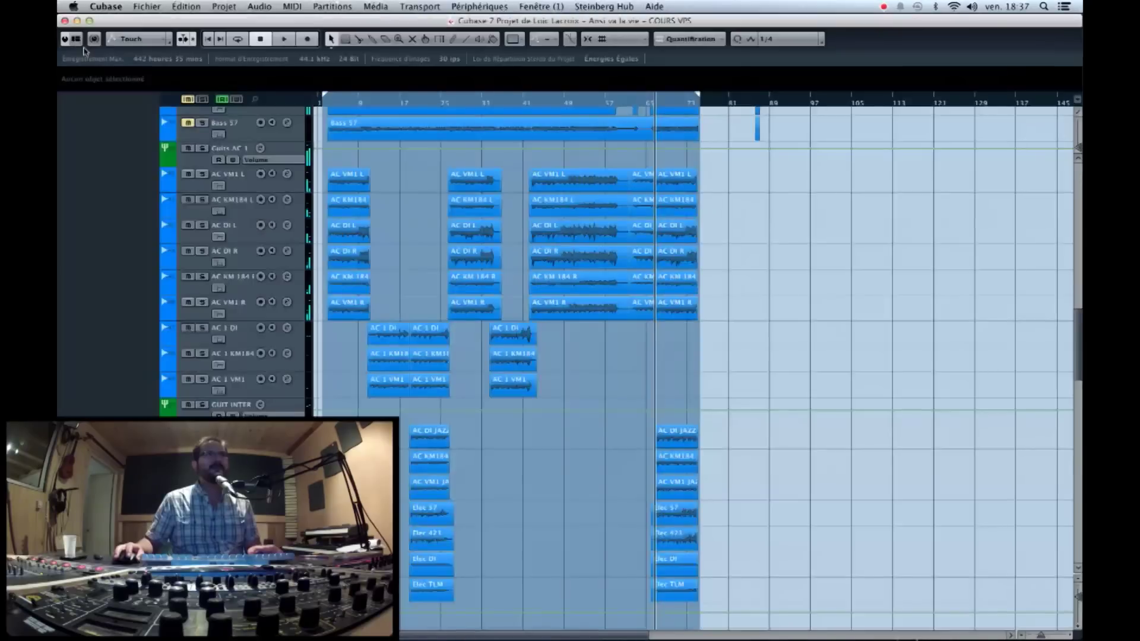
Set both the left and right ports of the Stereo Out bus back to Non Connecté and close VST Connections
{"action": "key", "text": "F4"}
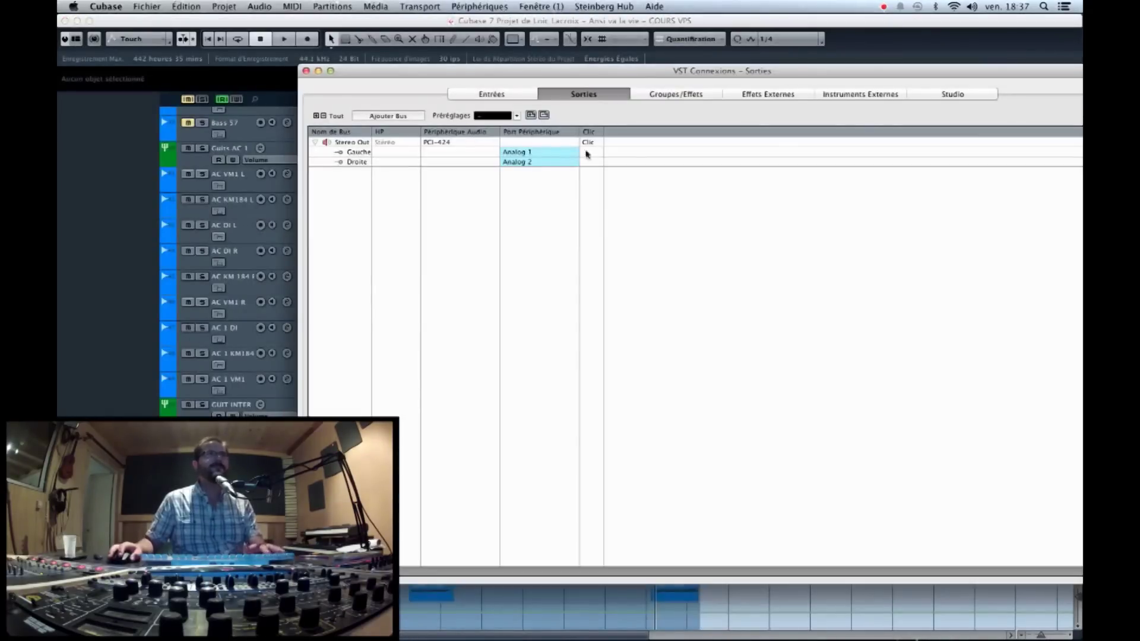
{"action": "left_click", "coordinate": [518, 154]}
{"action": "left_click", "coordinate": [522, 161]}
{"action": "left_click", "coordinate": [525, 163]}
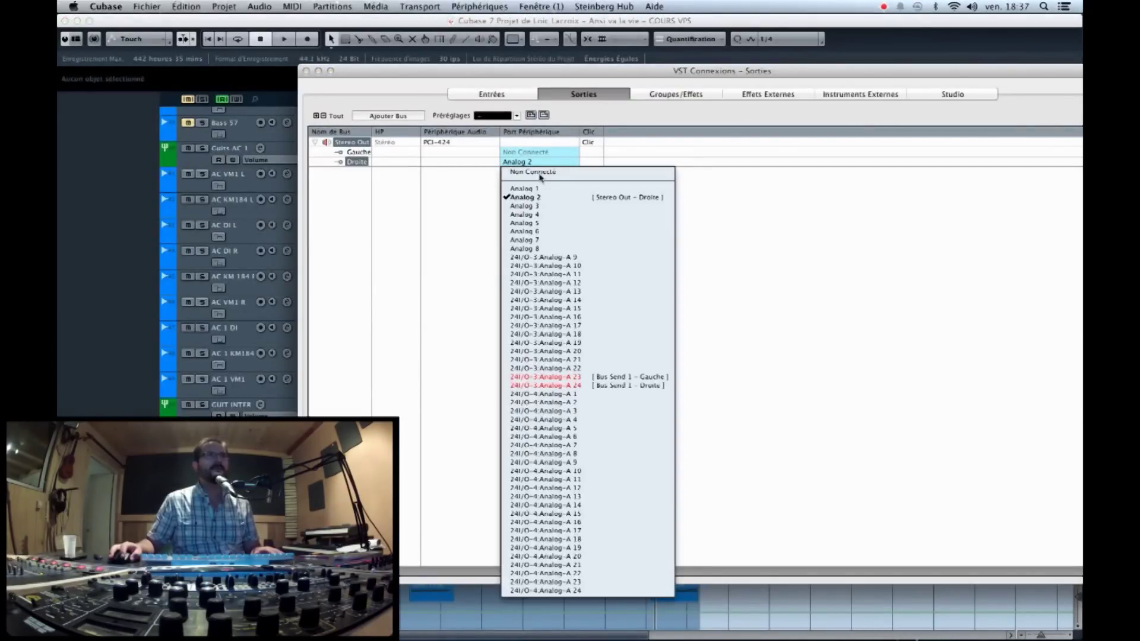
{"action": "left_click", "coordinate": [538, 173]}
{"action": "left_click", "coordinate": [306, 71]}
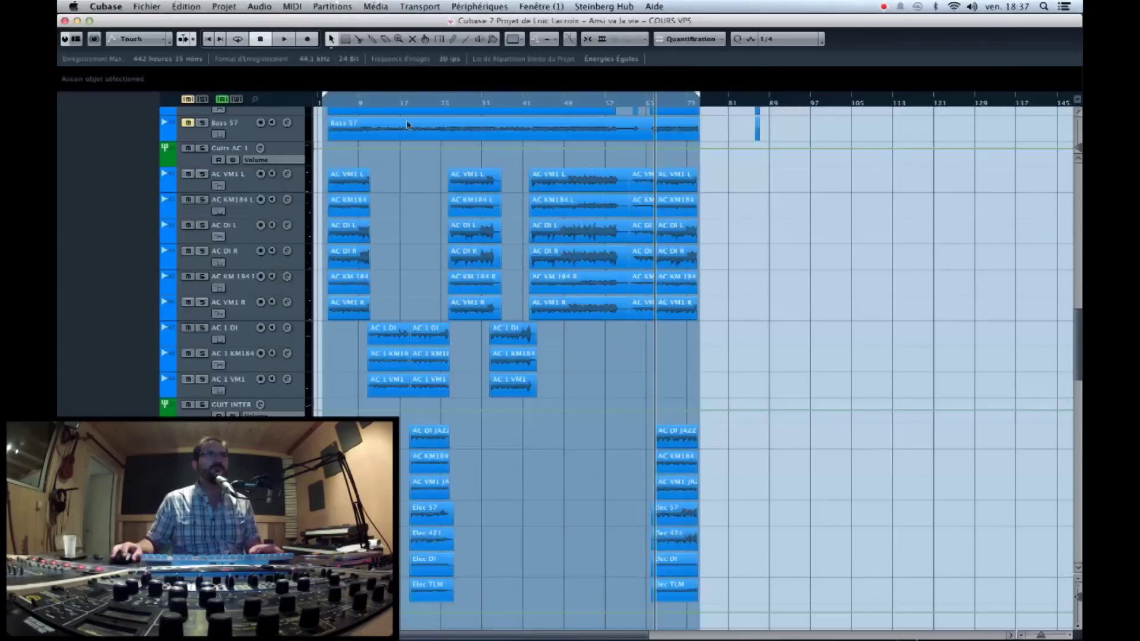
Play the project briefly to check the output with Stereo Out disconnected, and place the playback position at about bar 49
{"action": "key", "text": "space"}
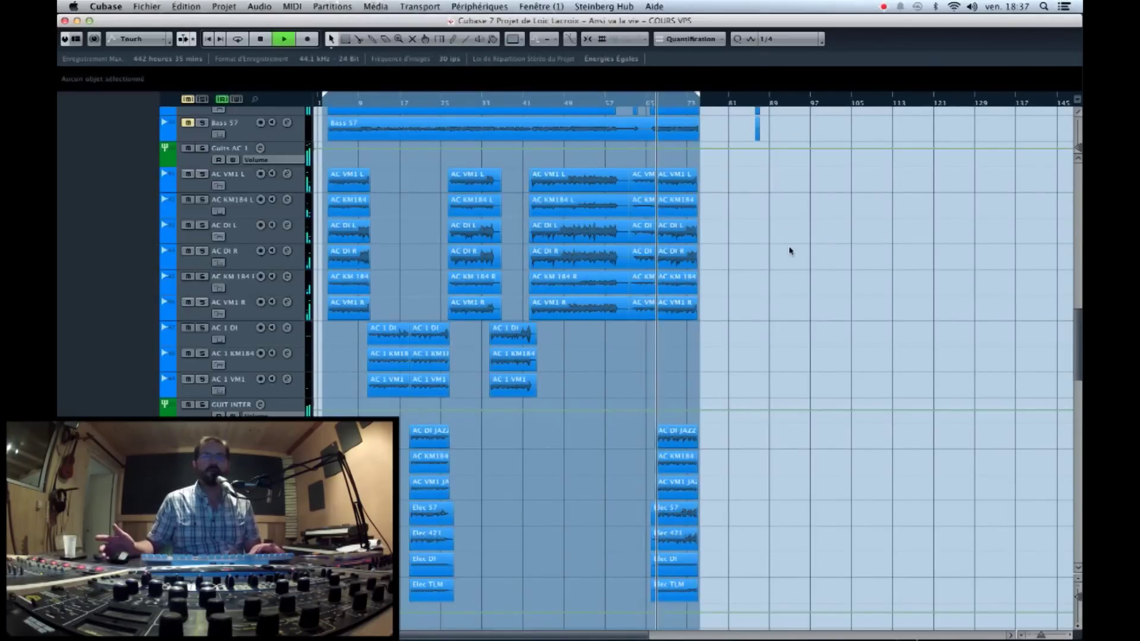
{"action": "key", "text": "space"}
{"action": "left_click", "coordinate": [565, 101]}
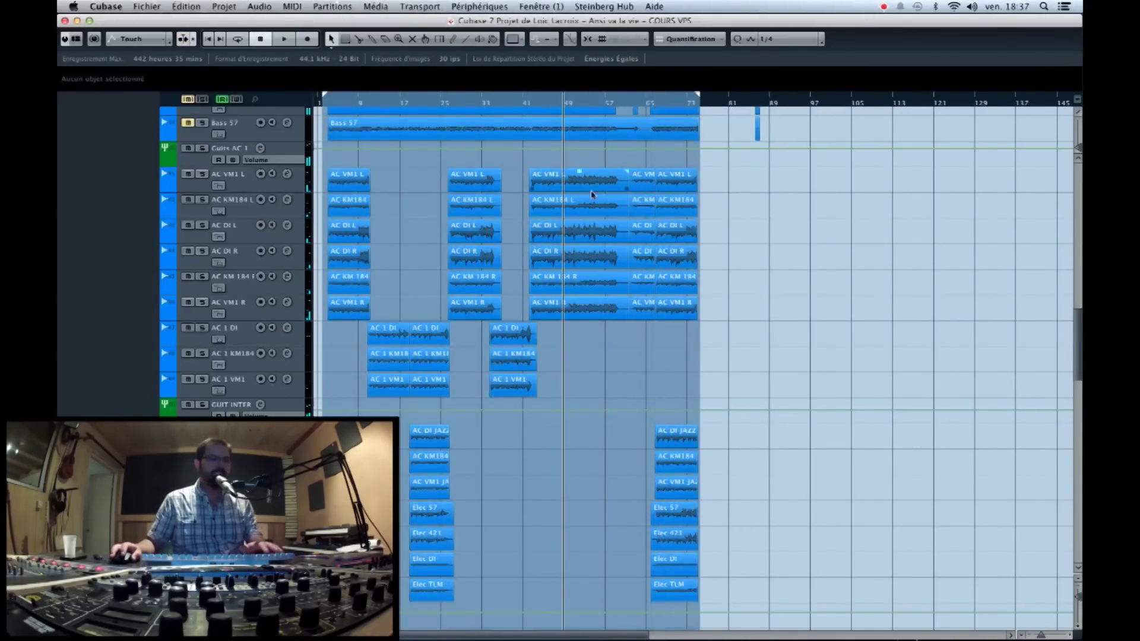
Reopen VST Connections and add a stereo monitor channel named KRK to the Studio connections
{"action": "left_click", "coordinate": [633, 194]}
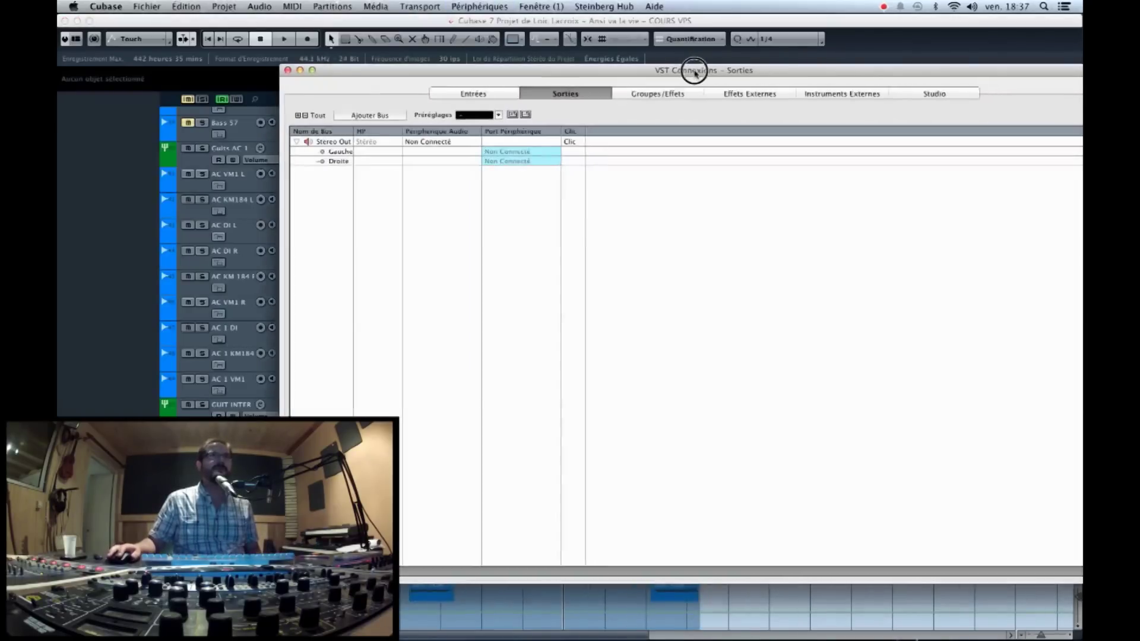
{"action": "left_click", "coordinate": [823, 91]}
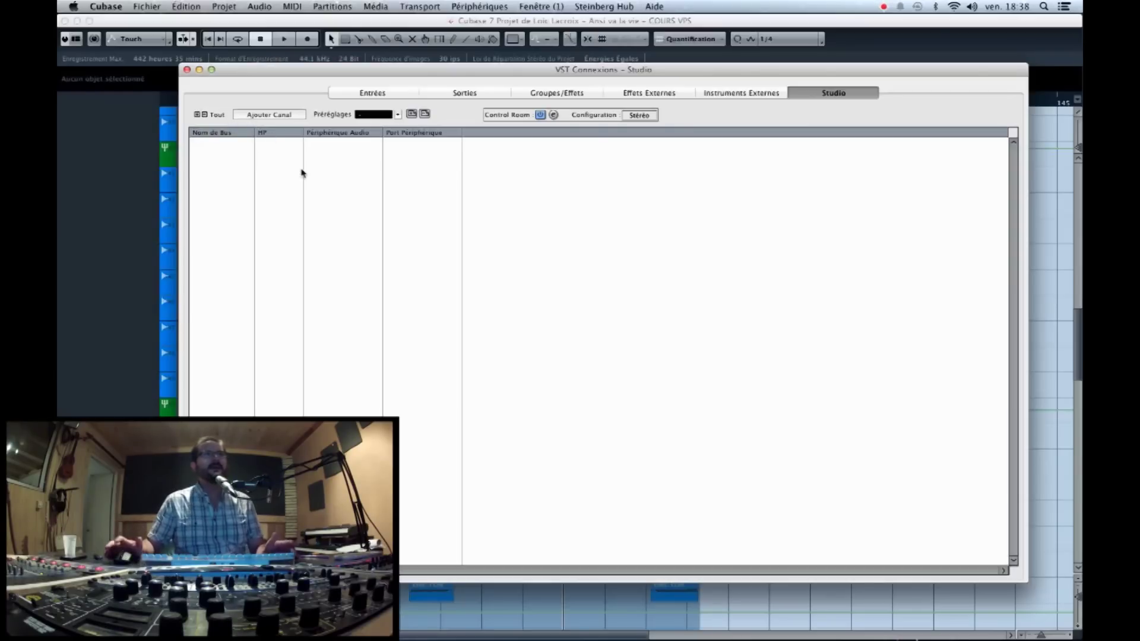
{"action": "left_click", "coordinate": [271, 117]}
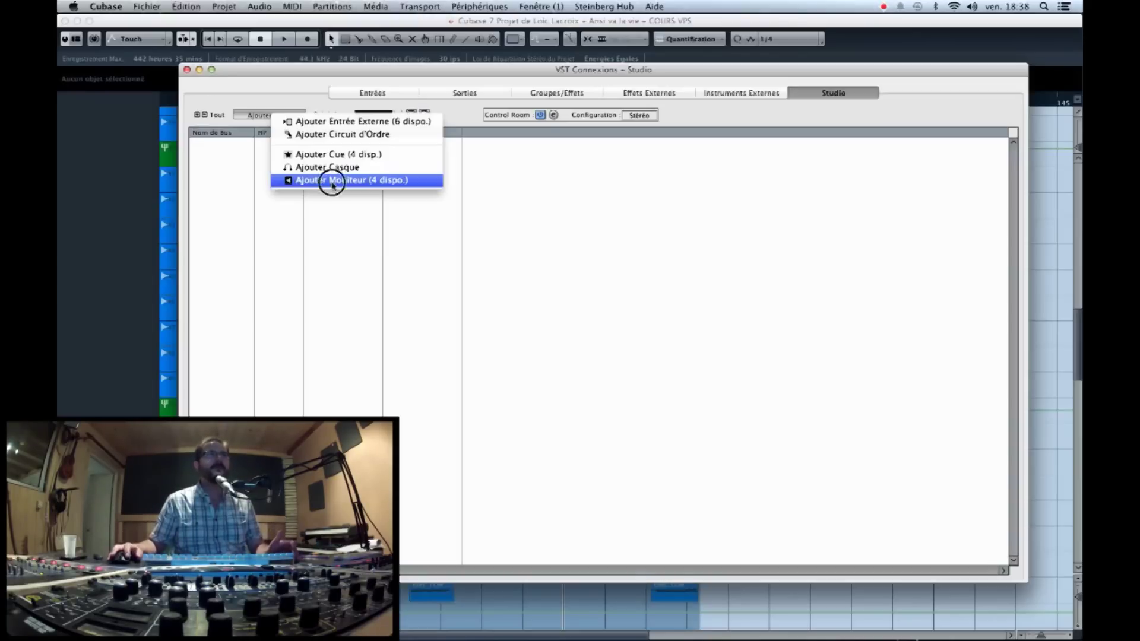
{"action": "left_click", "coordinate": [333, 186]}
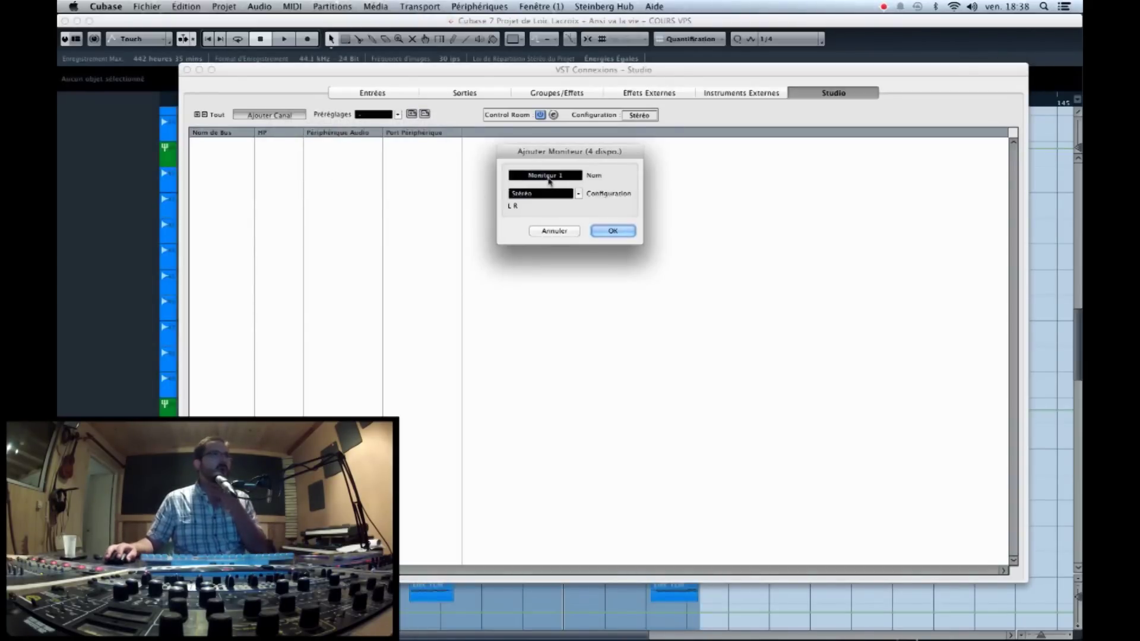
{"action": "type", "text": "KRK"}
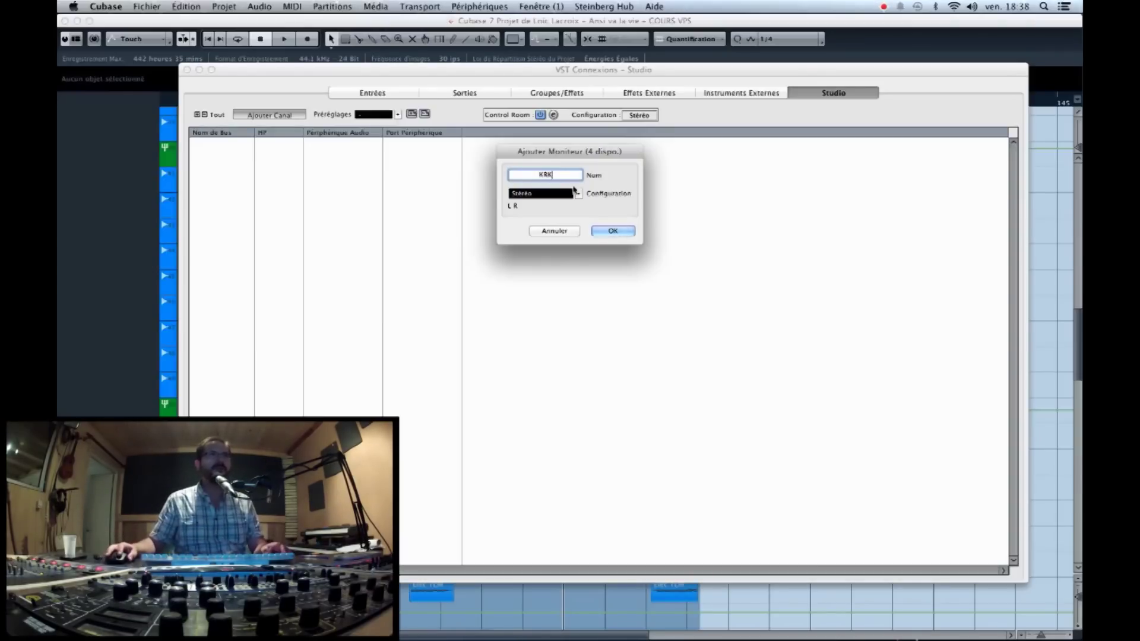
{"action": "left_click", "coordinate": [602, 230]}
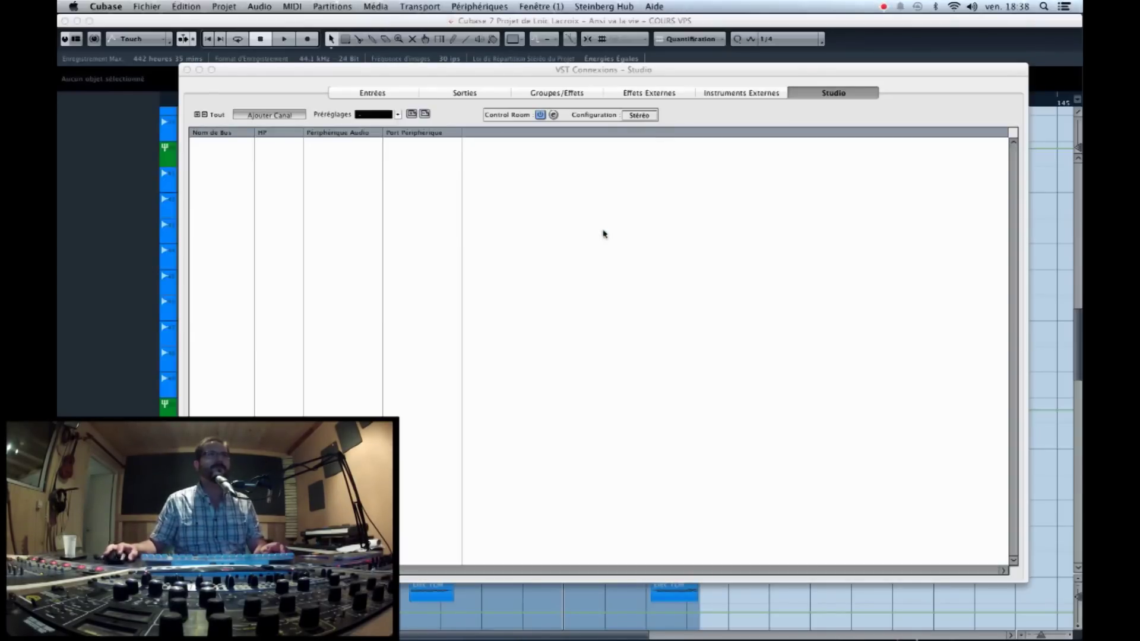
Assign the KRK monitor's left channel to Analog 1 and its right channel to Analog 2
{"action": "left_click", "coordinate": [433, 154]}
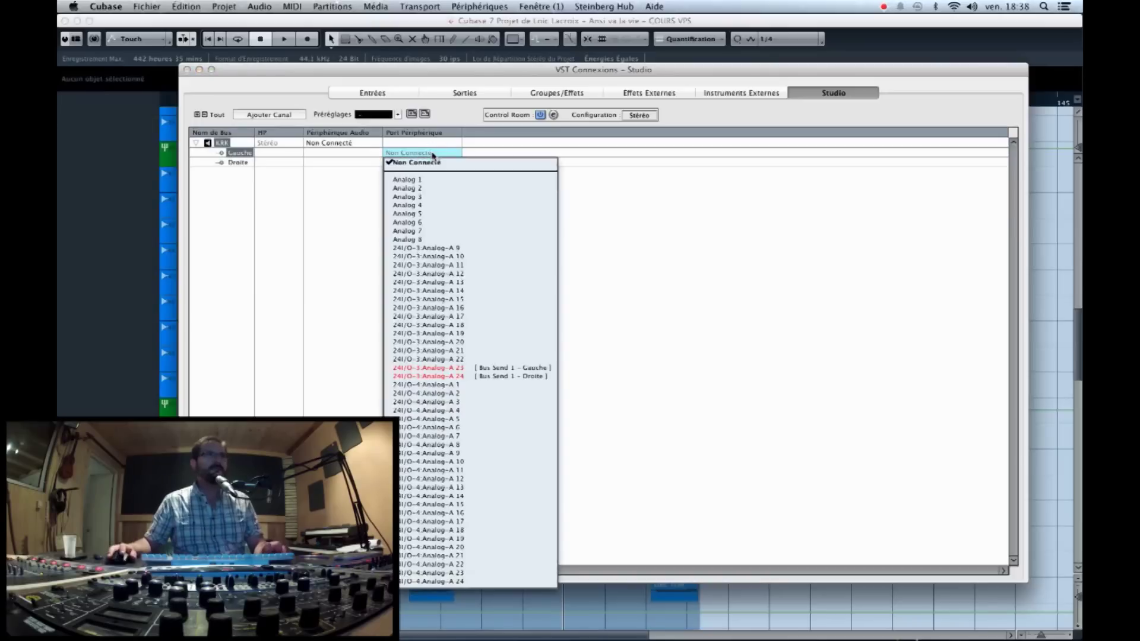
{"action": "left_click", "coordinate": [426, 179]}
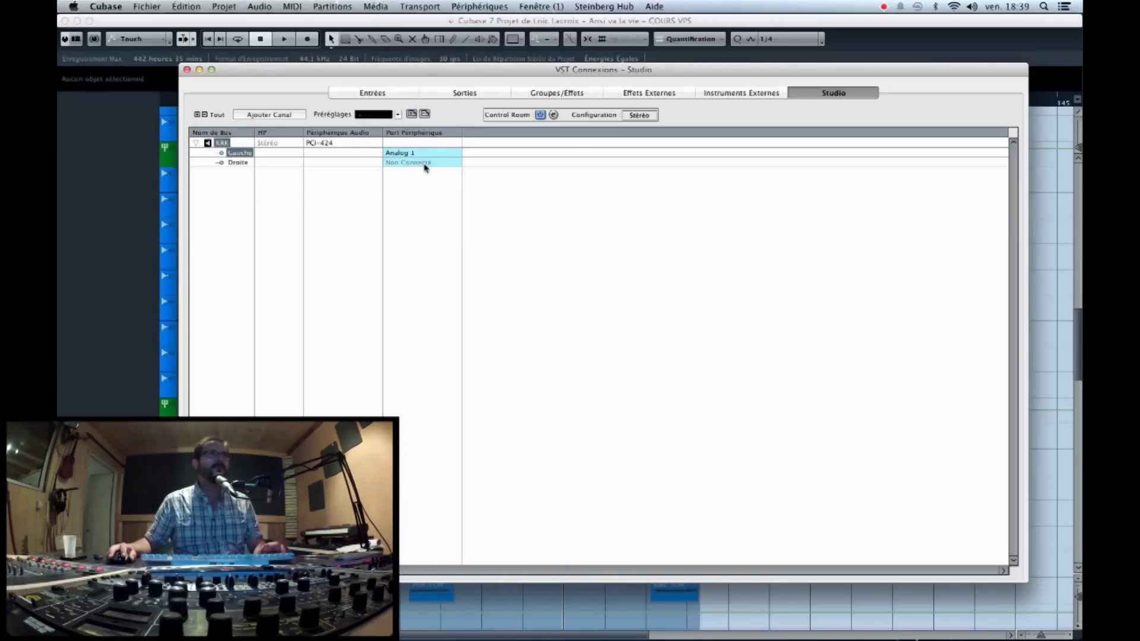
{"action": "left_click", "coordinate": [425, 164]}
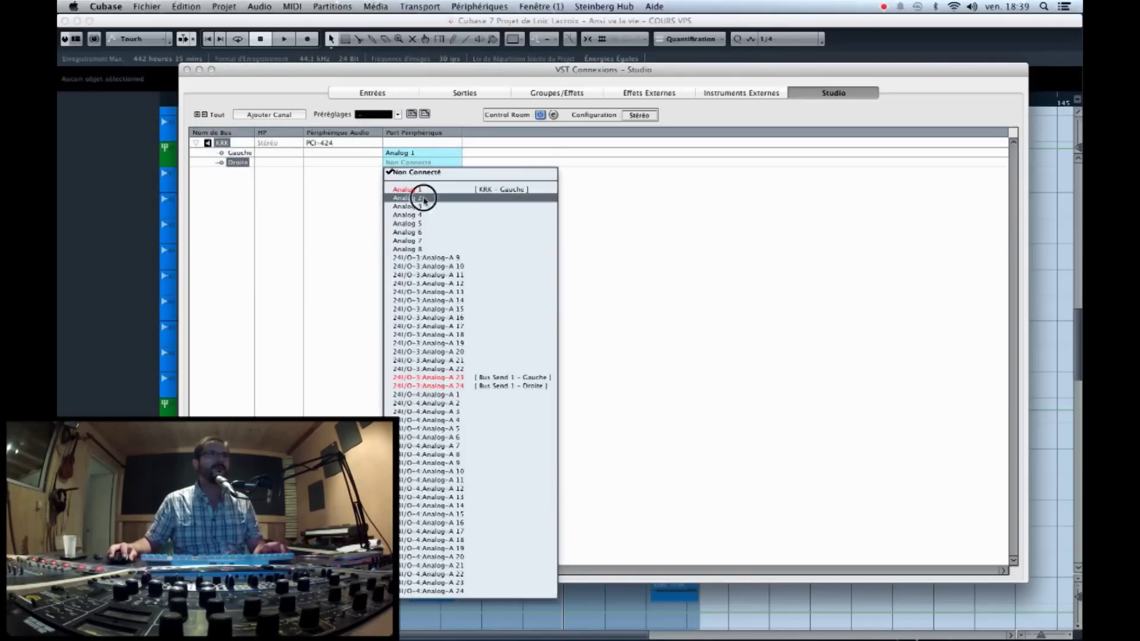
{"action": "left_click", "coordinate": [425, 199]}
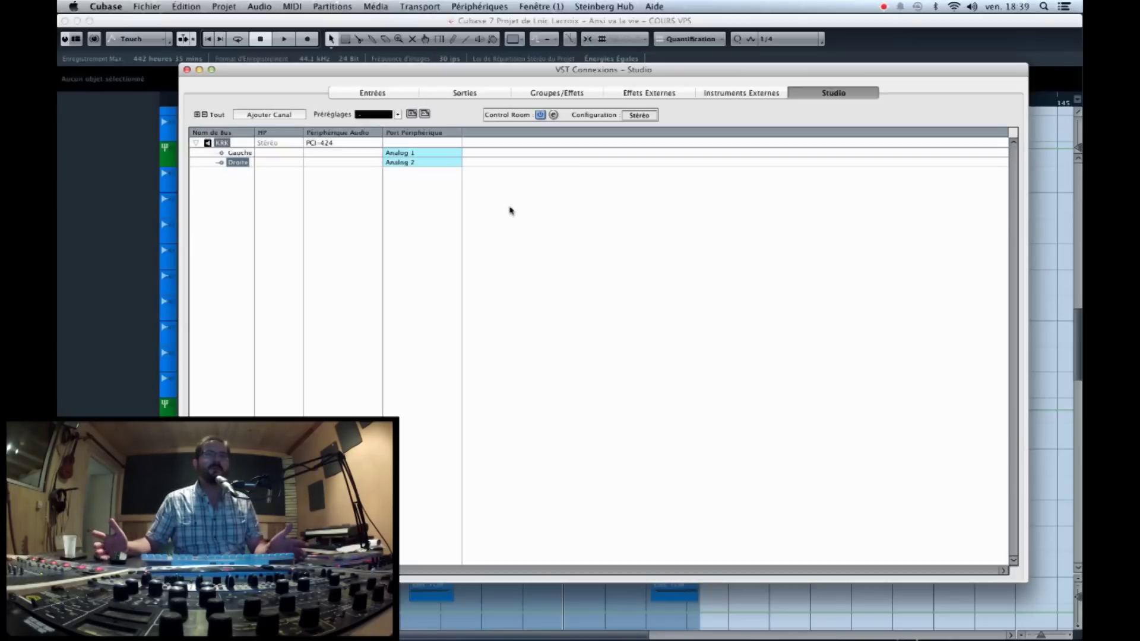
Play the project briefly to check the sound through the KRK monitor, and stop playback
{"action": "key", "text": "space"}
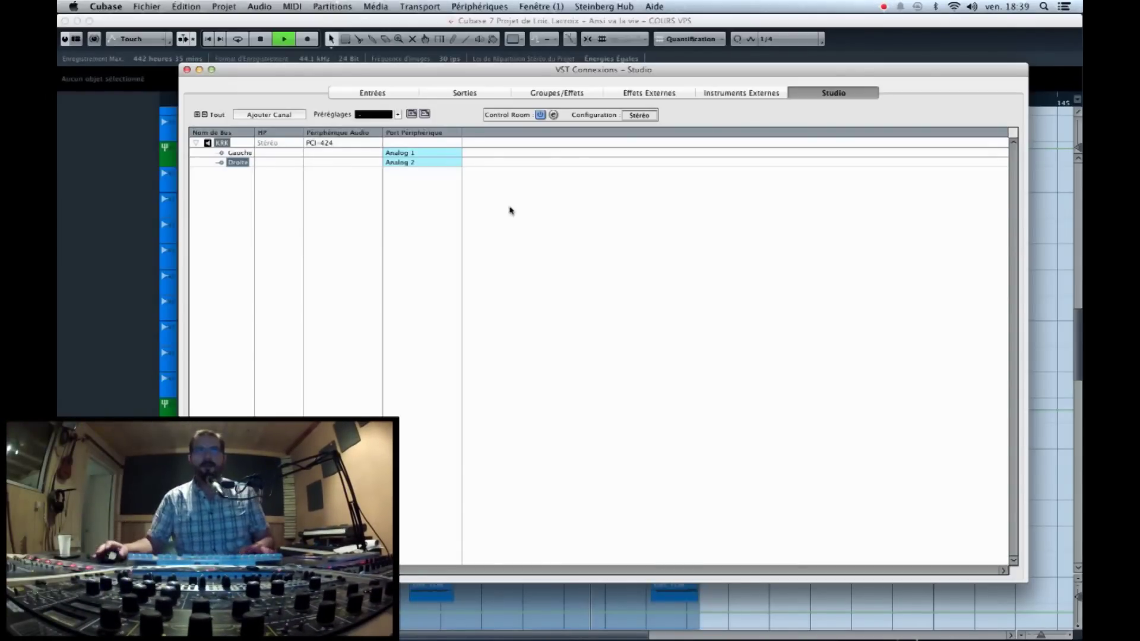
{"action": "left_click", "coordinate": [511, 219]}
{"action": "key", "text": "space"}
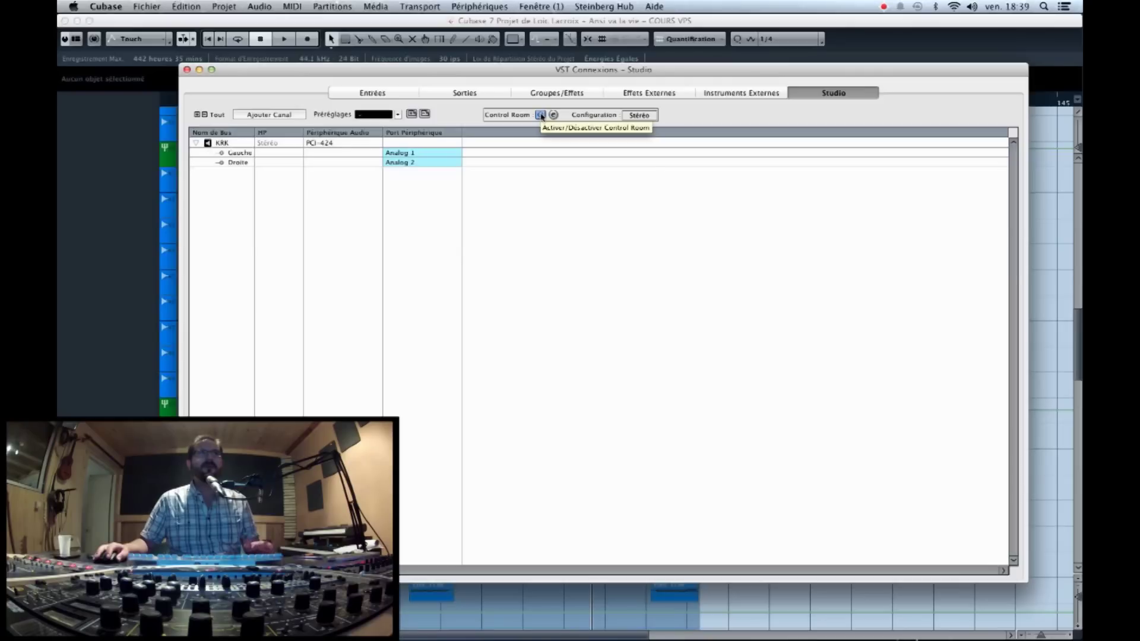
Disable the Control Room and enable it again, and expand the KRK monitor's channels
{"action": "left_click", "coordinate": [540, 116]}
{"action": "left_click", "coordinate": [662, 226]}
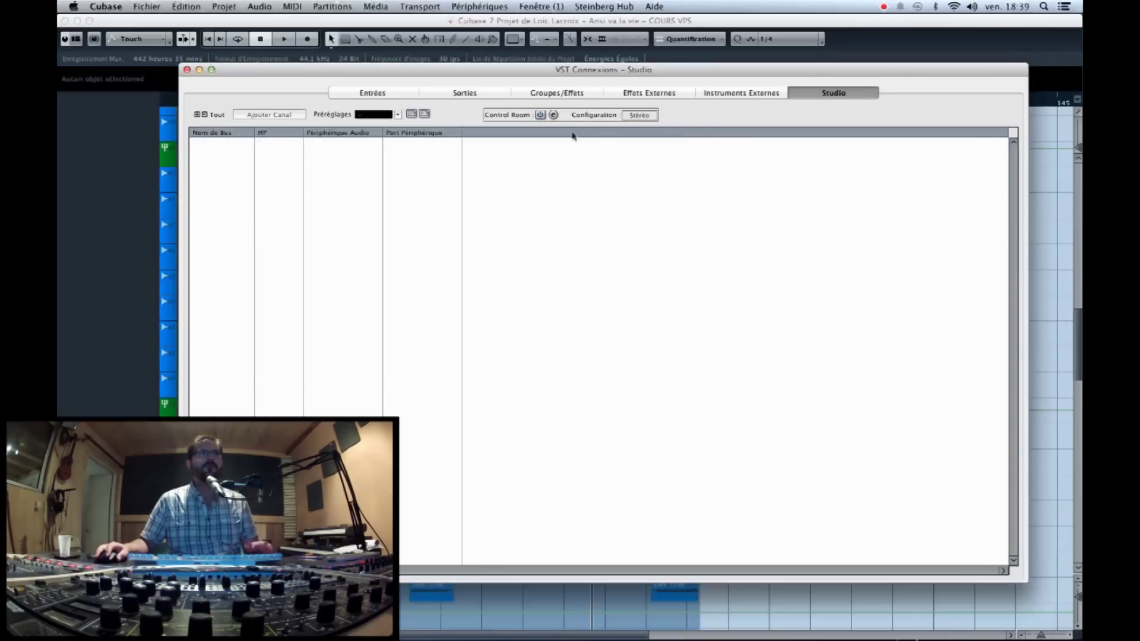
{"action": "left_click", "coordinate": [541, 116]}
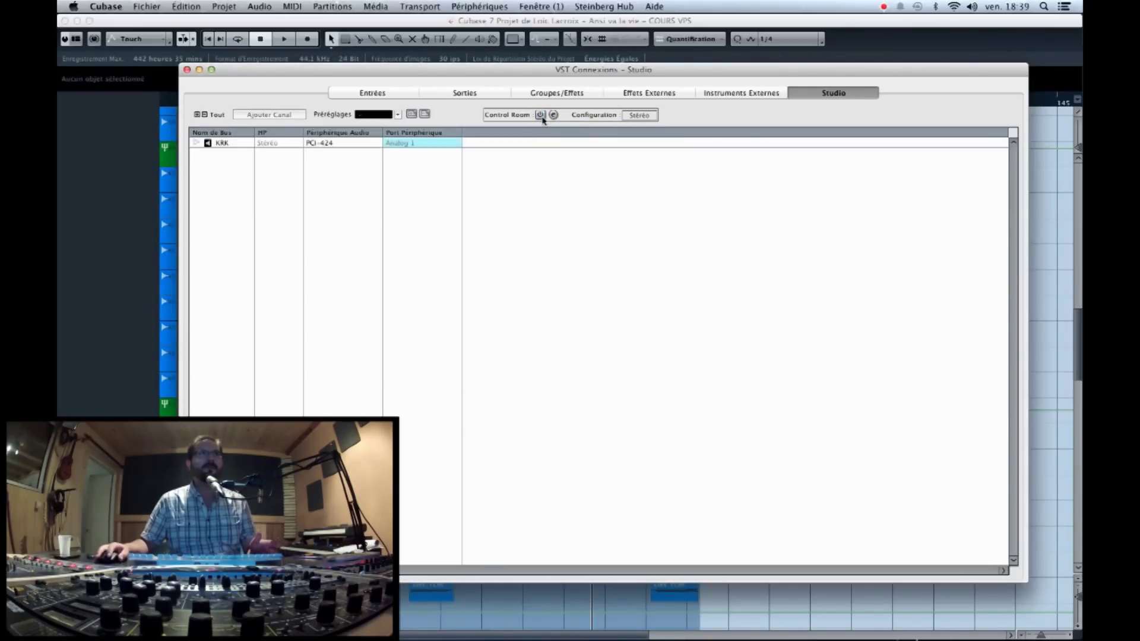
{"action": "left_click", "coordinate": [196, 143]}
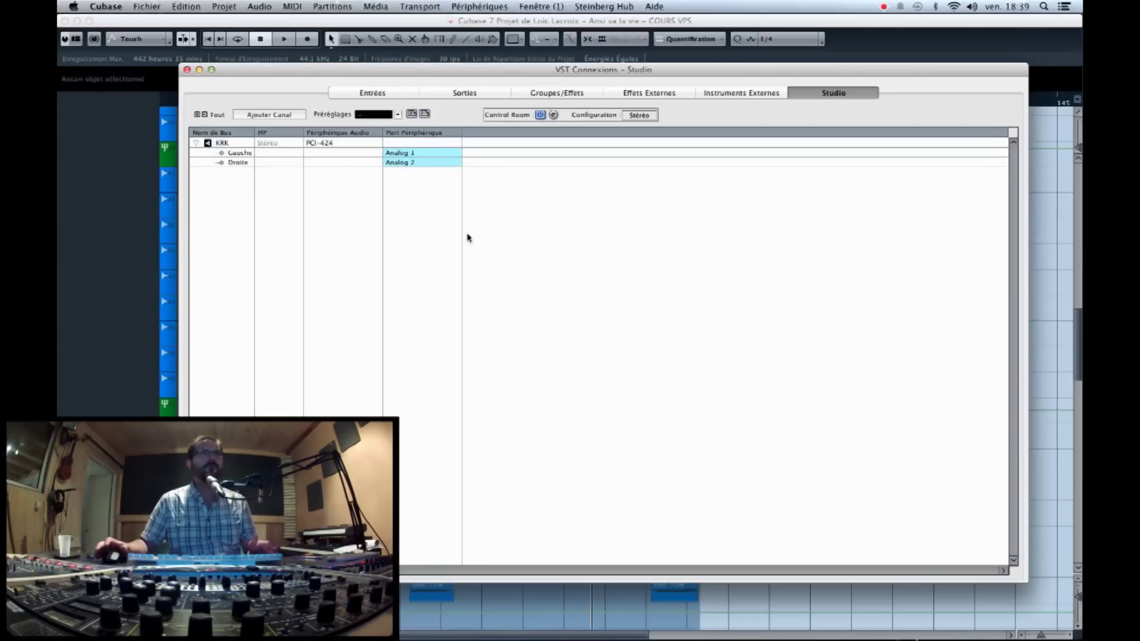
Add a second stereo monitor named TRUT to the Studio connections and expand its channels
{"action": "left_click", "coordinate": [259, 121]}
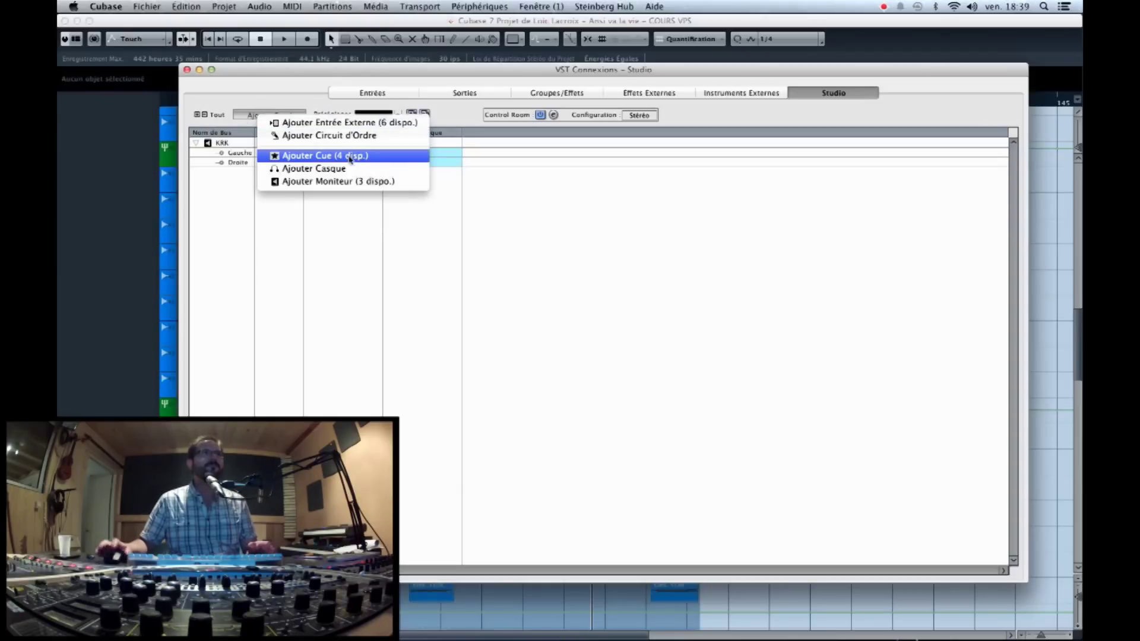
{"action": "left_click", "coordinate": [349, 182]}
{"action": "left_click", "coordinate": [564, 176]}
{"action": "type", "text": "TRUT"}
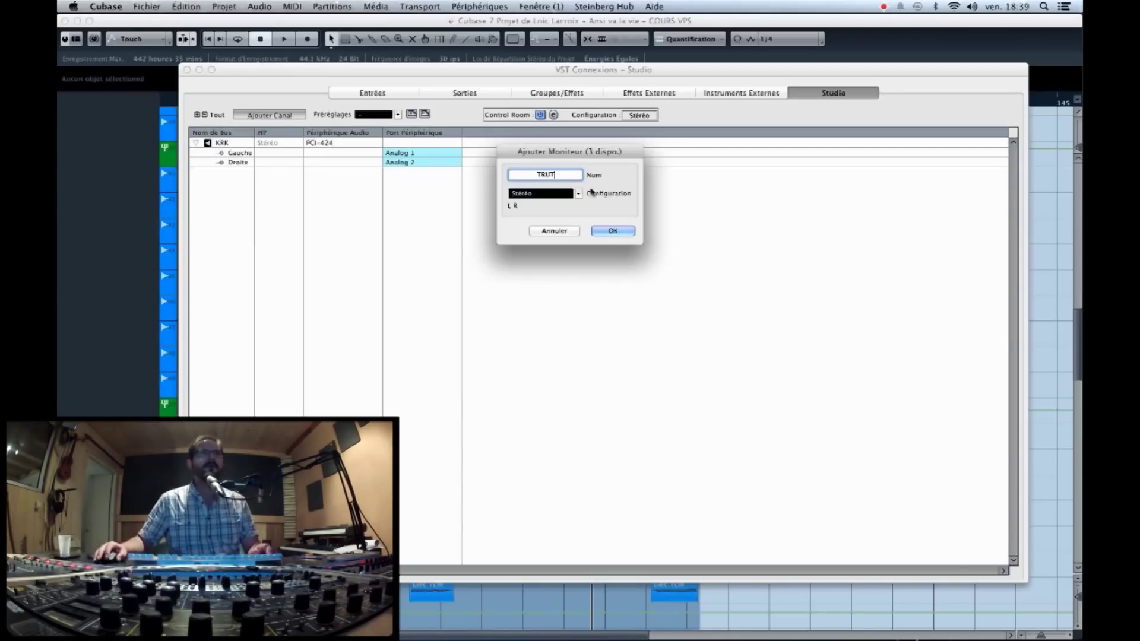
{"action": "left_click", "coordinate": [619, 231]}
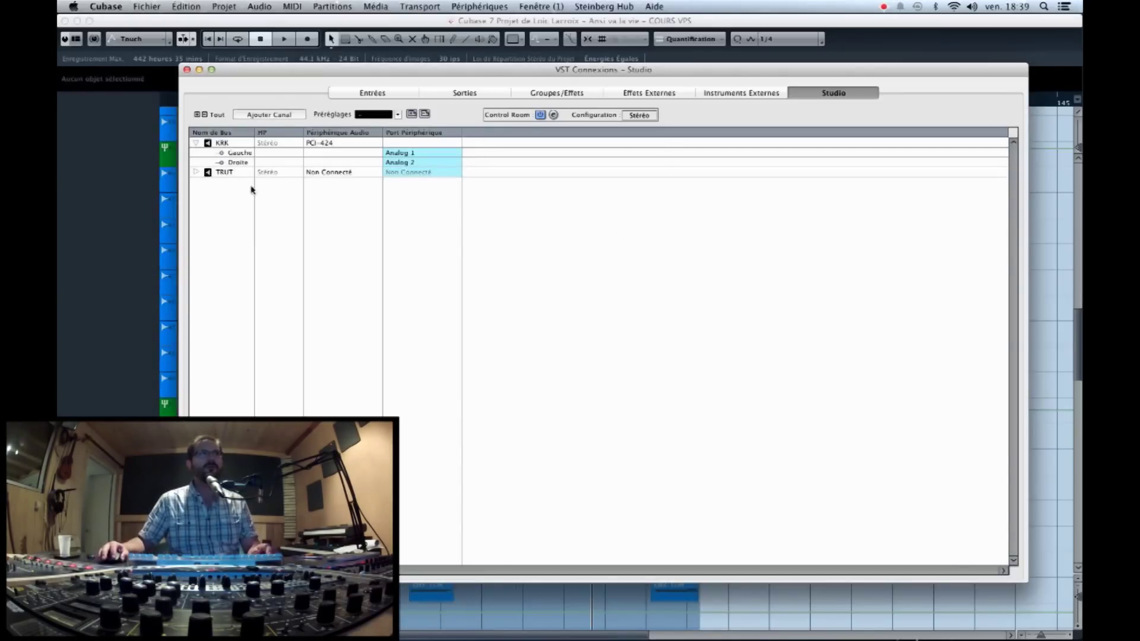
{"action": "left_click", "coordinate": [196, 172]}
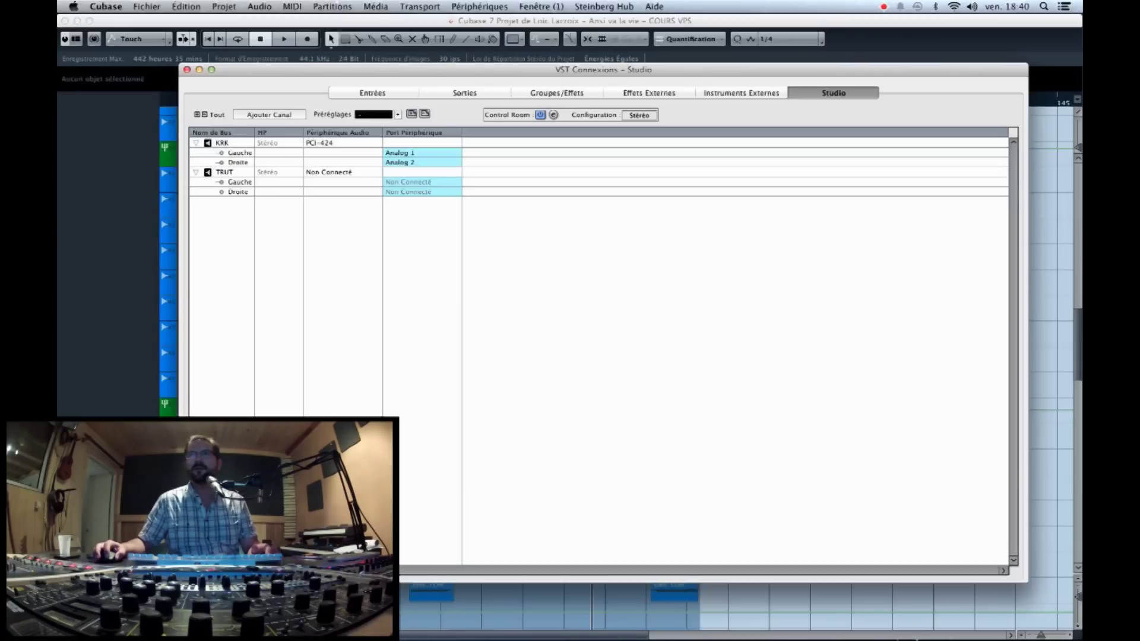
Assign the TRUT monitor's left channel to Analog 5 and its right channel to Analog 6
{"action": "key", "text": "super+Tab"}
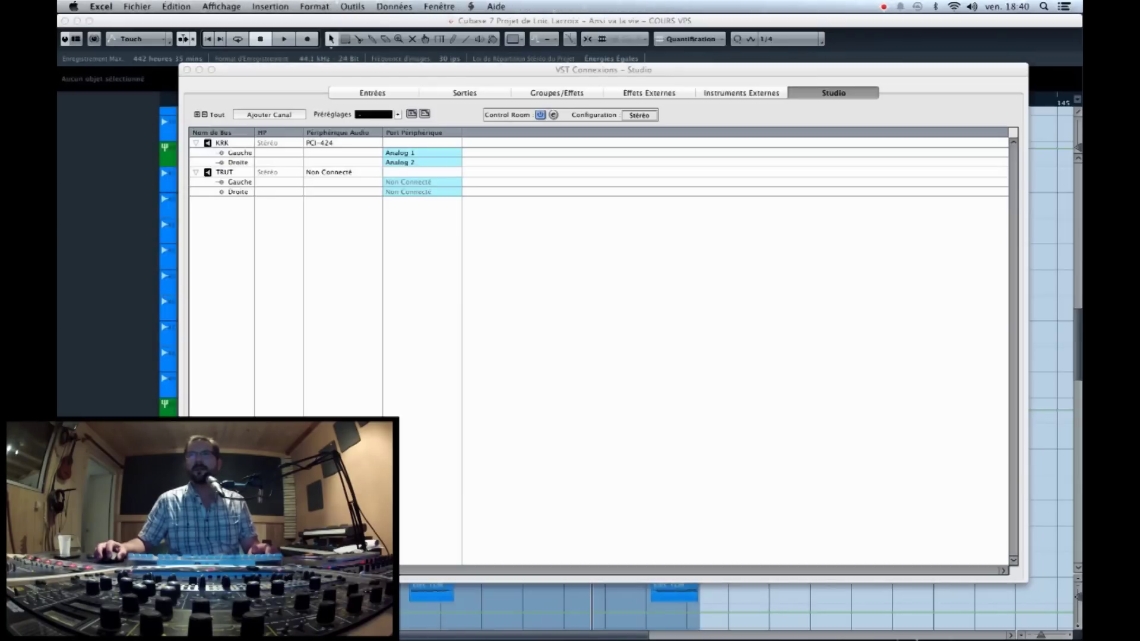
{"action": "left_click", "coordinate": [698, 298]}
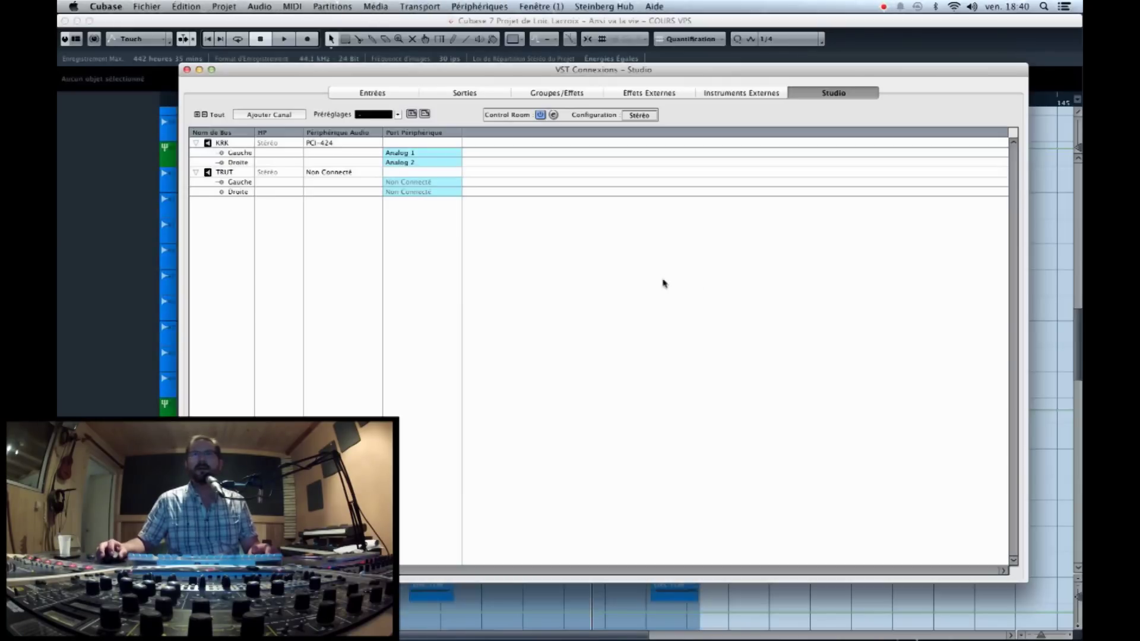
{"action": "left_click", "coordinate": [404, 182]}
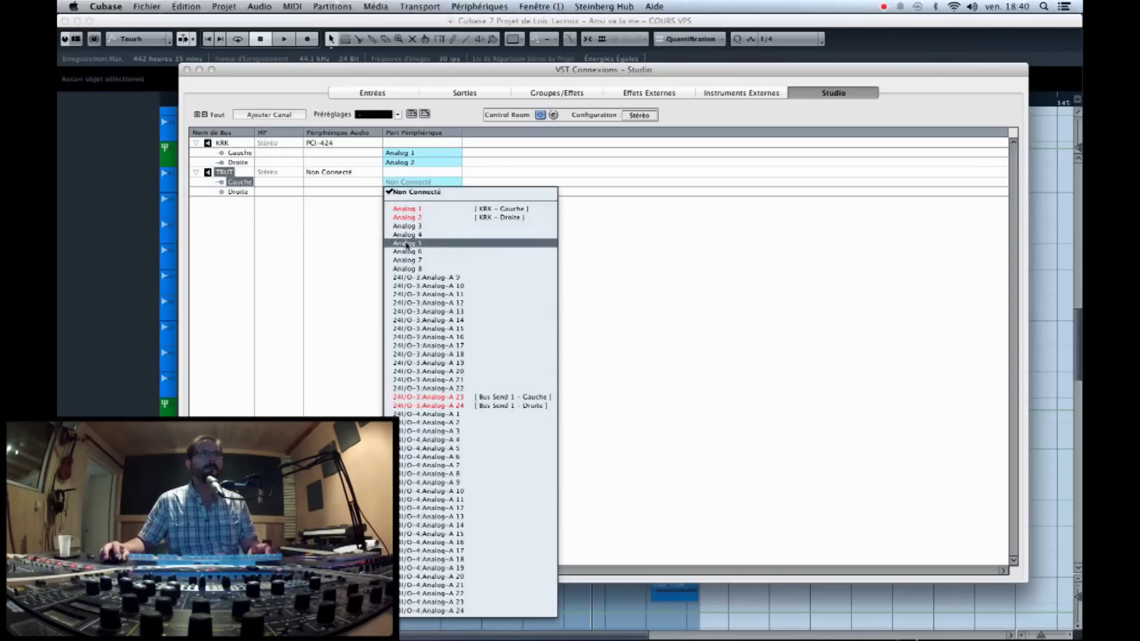
{"action": "left_click", "coordinate": [407, 243]}
{"action": "left_click", "coordinate": [411, 192]}
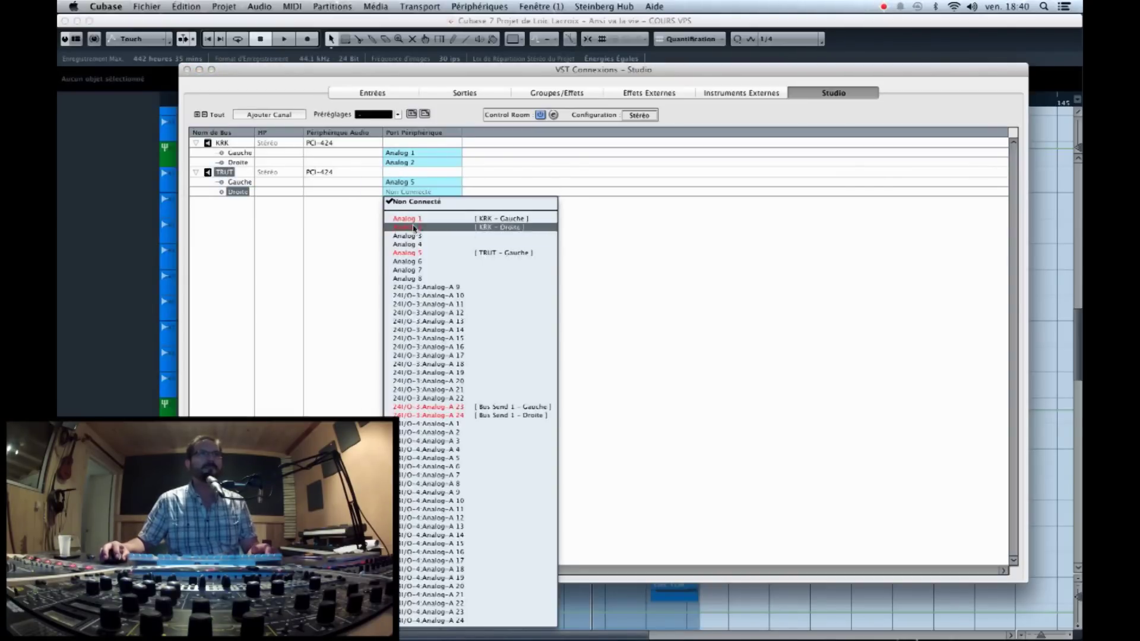
{"action": "left_click", "coordinate": [416, 261]}
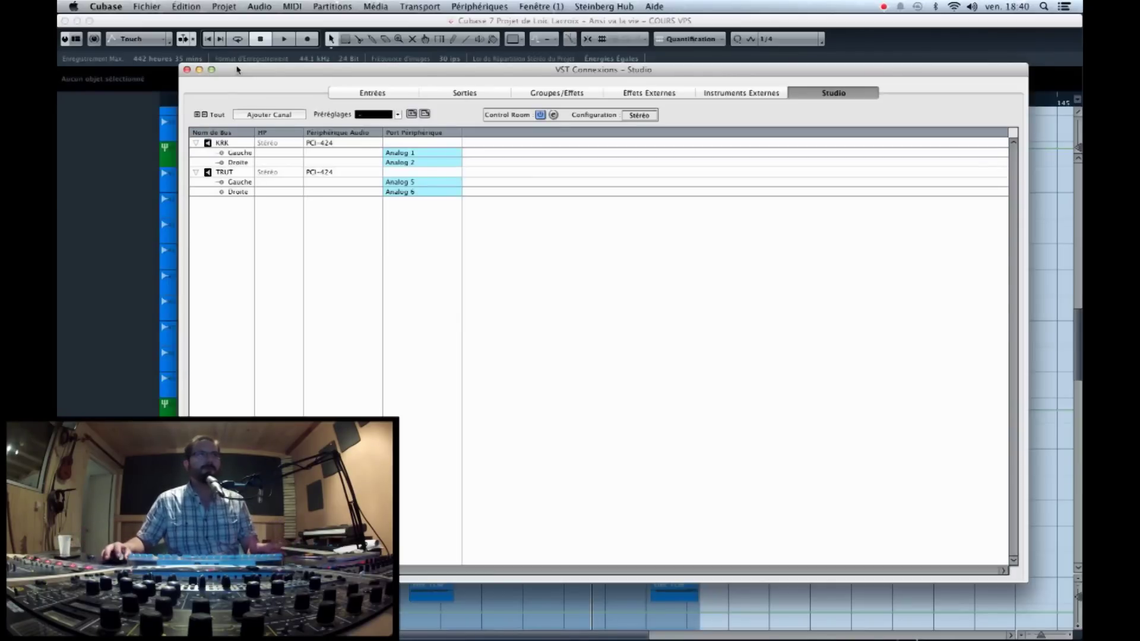
Close VST Connections, save the project, and open the MixConsole on its Control Room section
{"action": "left_click", "coordinate": [187, 70]}
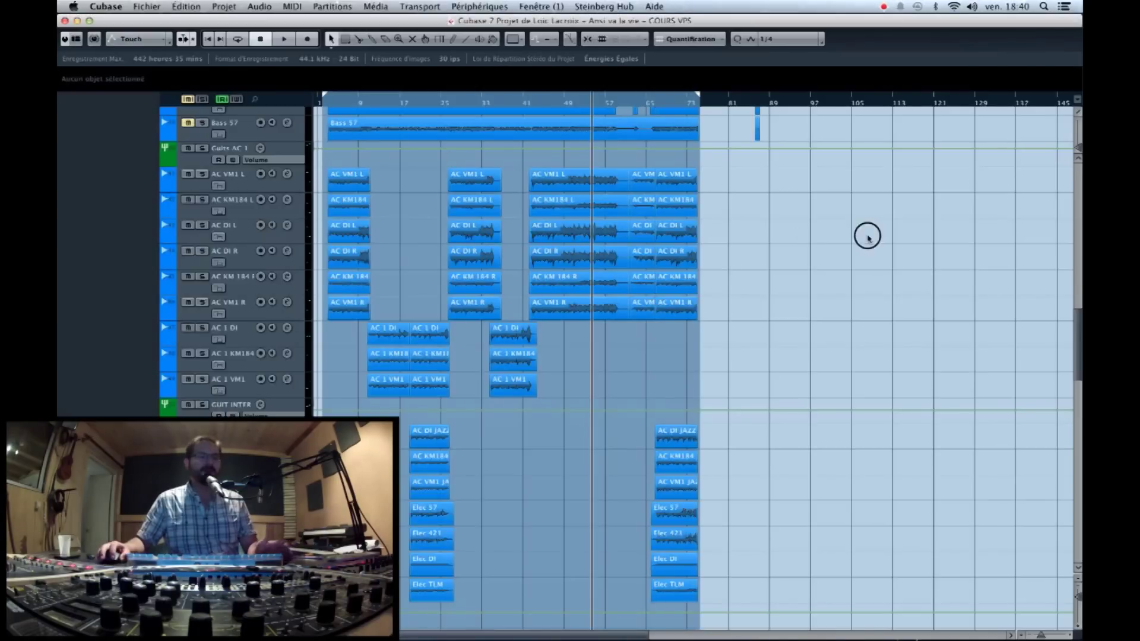
{"action": "key", "text": "super+s"}
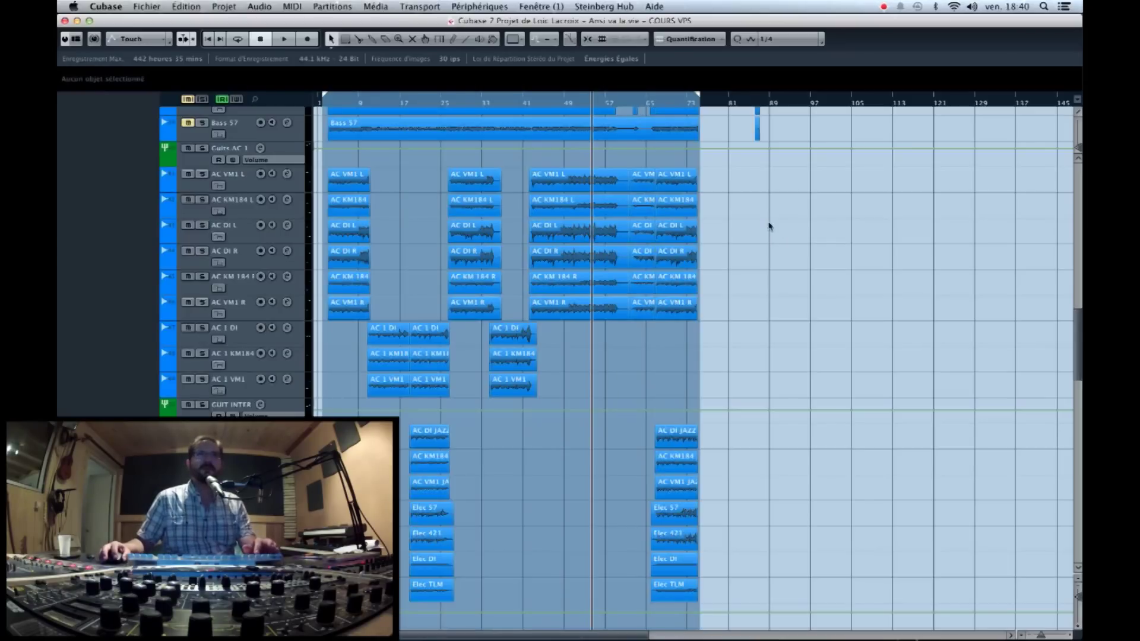
{"action": "key", "text": "F3"}
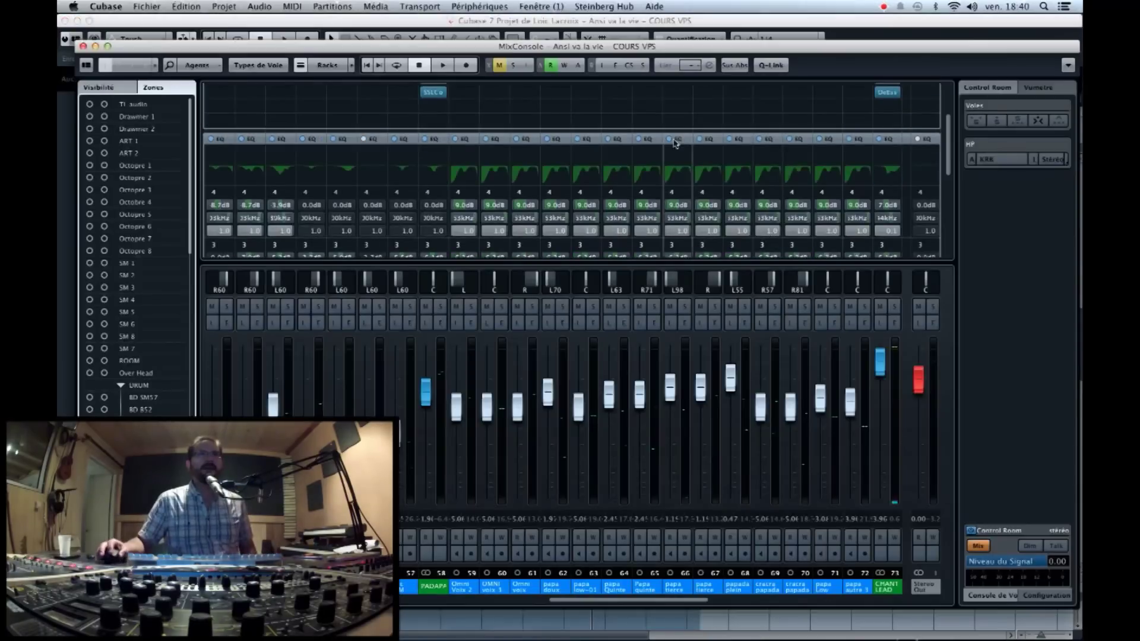
{"action": "left_click", "coordinate": [1040, 88]}
{"action": "left_click", "coordinate": [979, 88]}
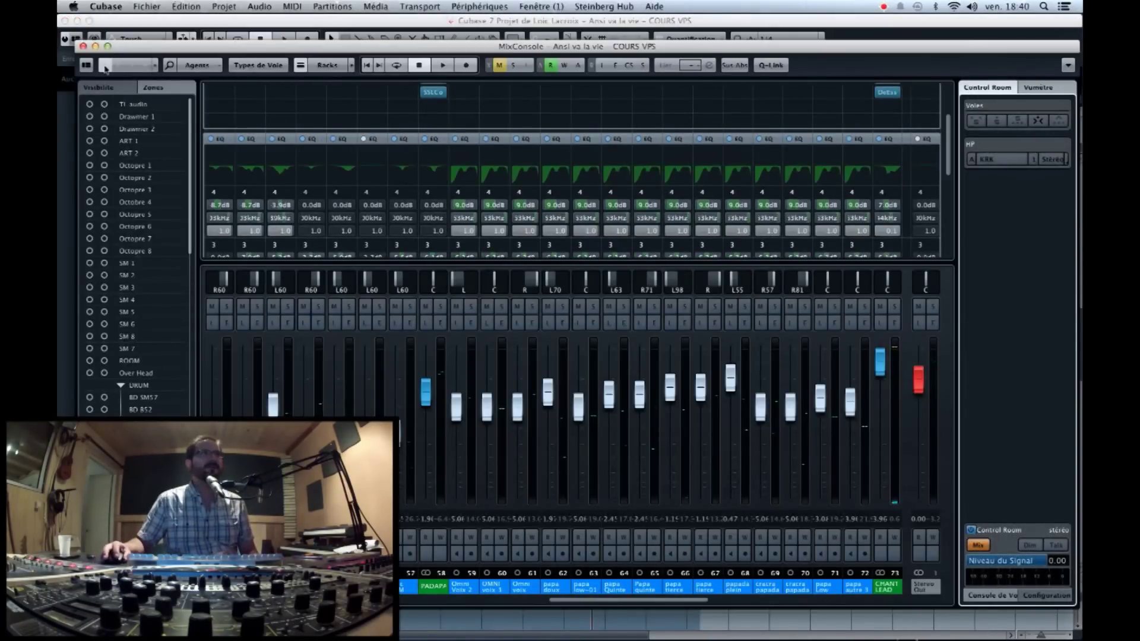
Hide the Control Room/Vumètre section of the MixConsole
{"action": "left_click", "coordinate": [87, 66]}
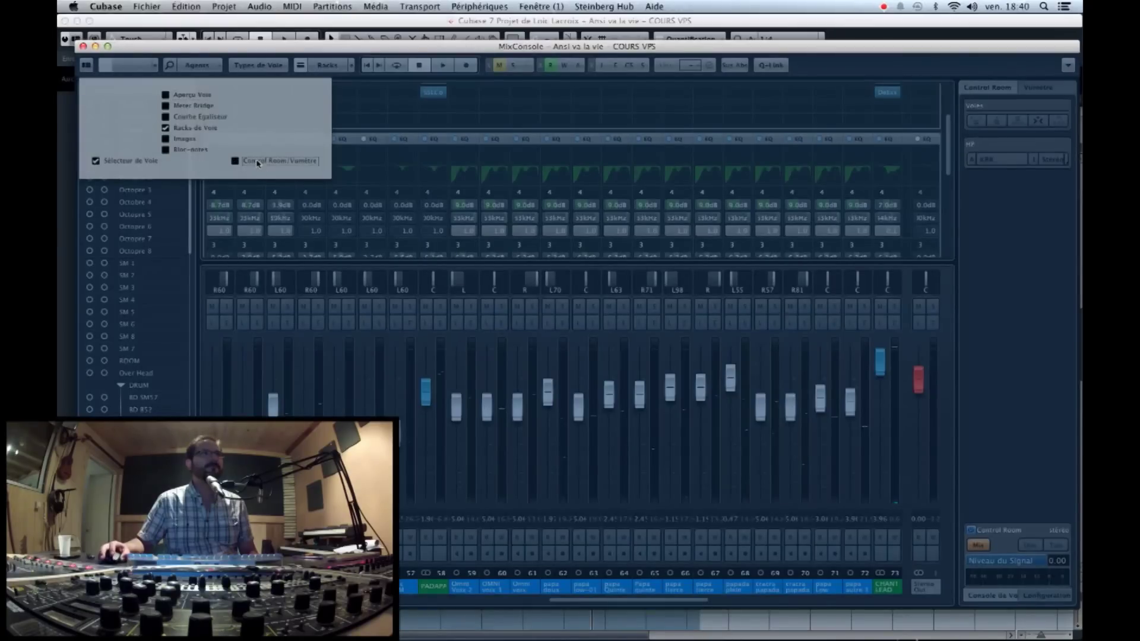
{"action": "left_click", "coordinate": [285, 160]}
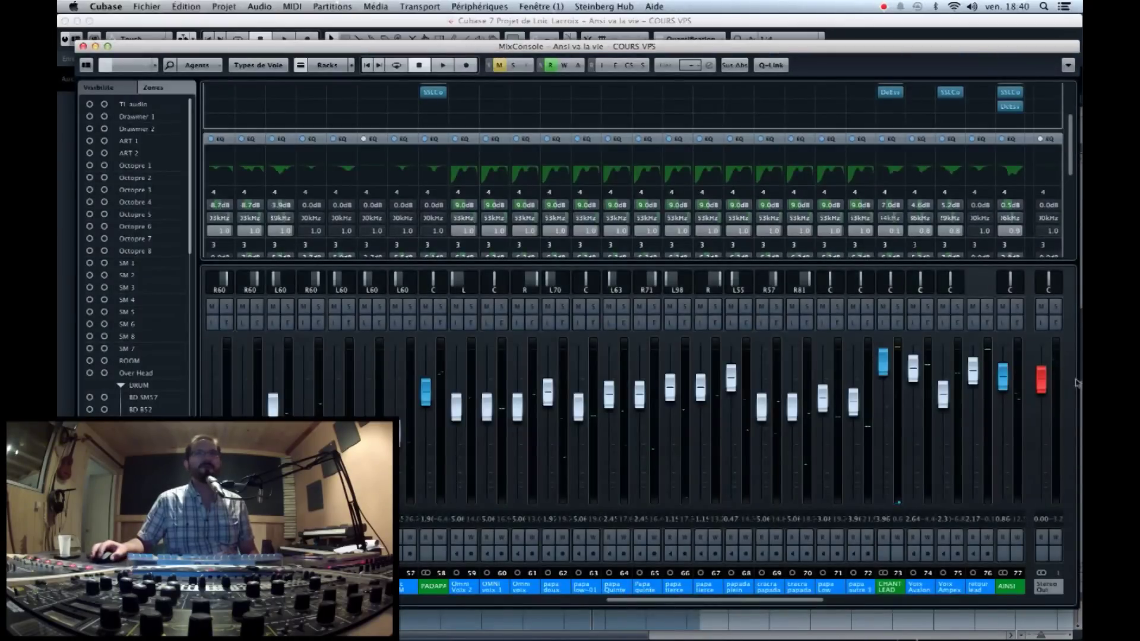
{"action": "left_click", "coordinate": [1040, 366]}
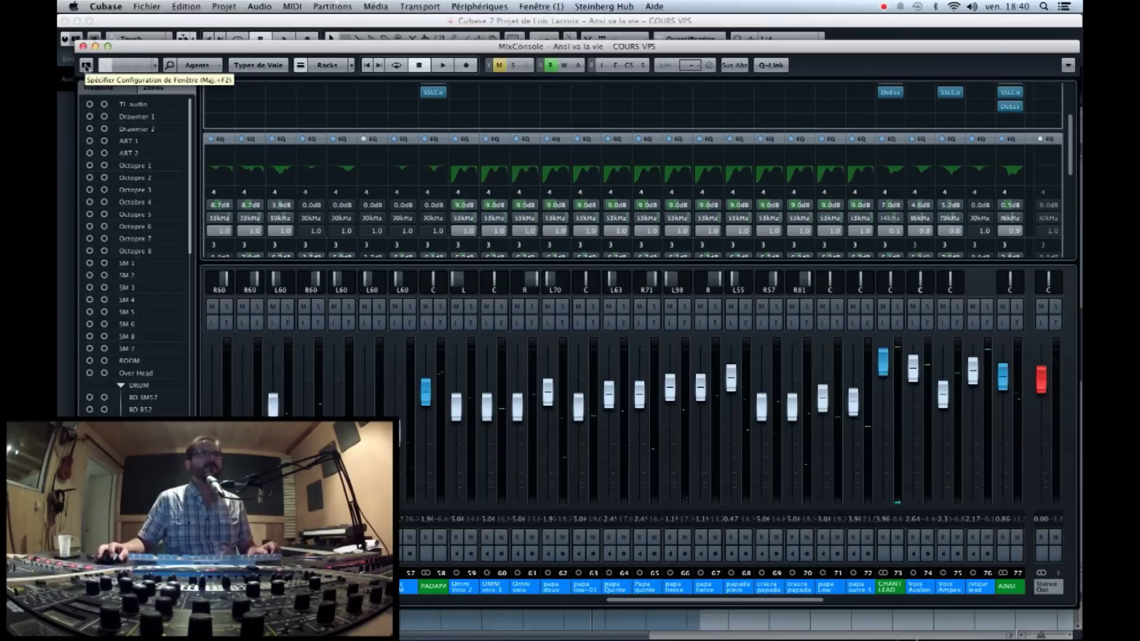
Switch Aperçu Voie, Meter Bridge, Courbe Egaliseur and Racks de Voie on and off in the MixConsole, and show the Control Room/Vumètre section again
{"action": "left_click", "coordinate": [86, 66]}
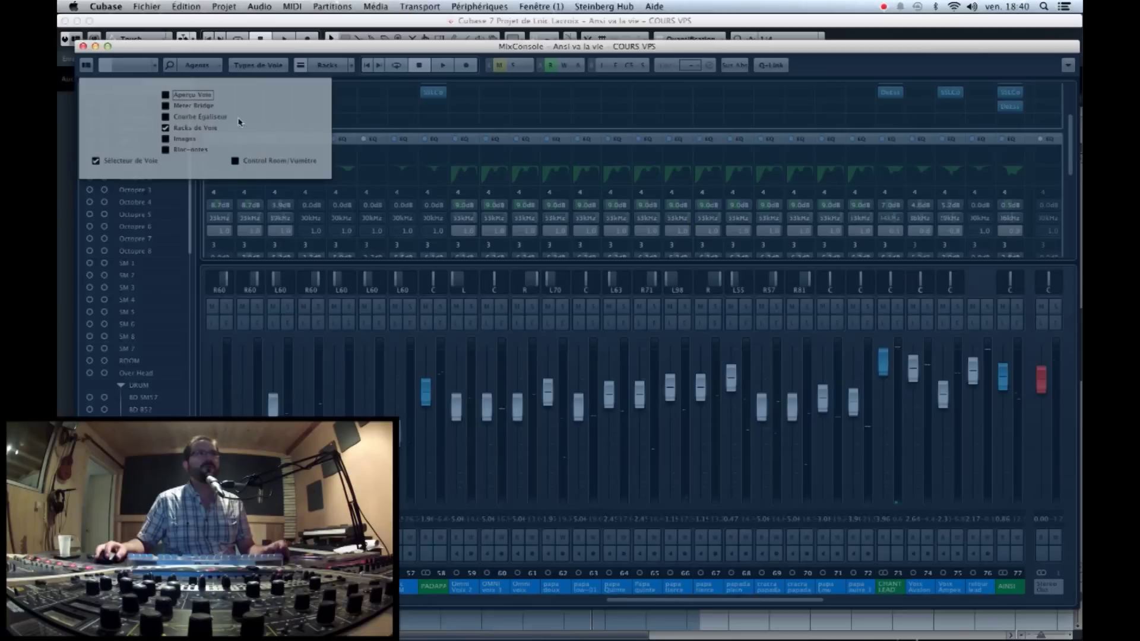
{"action": "left_click", "coordinate": [203, 96]}
{"action": "left_click", "coordinate": [204, 96]}
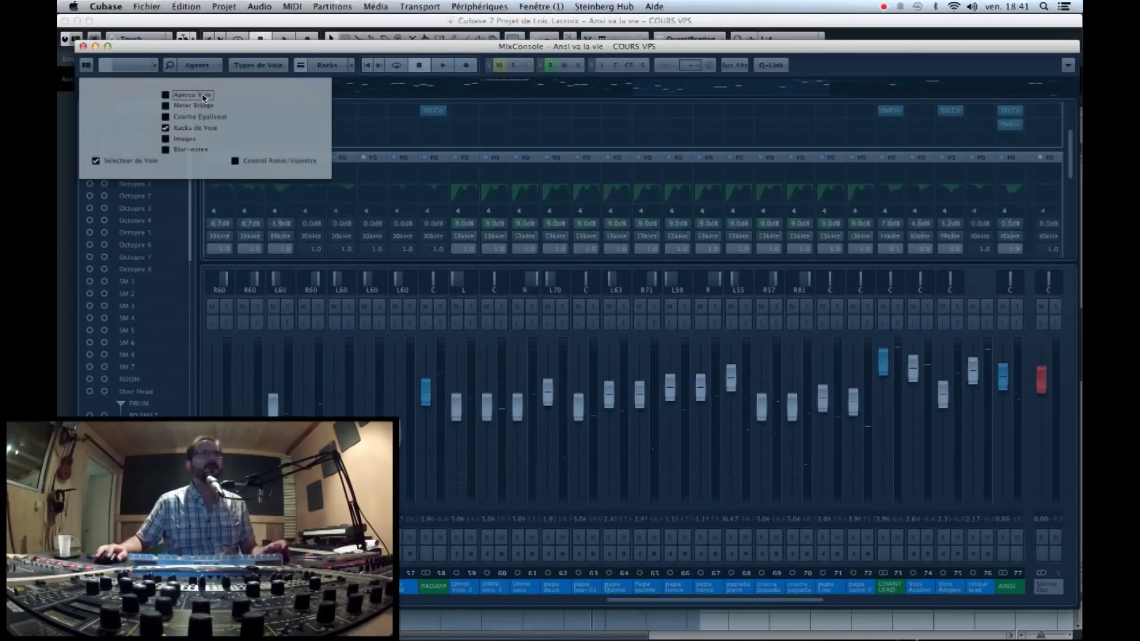
{"action": "left_click", "coordinate": [203, 107]}
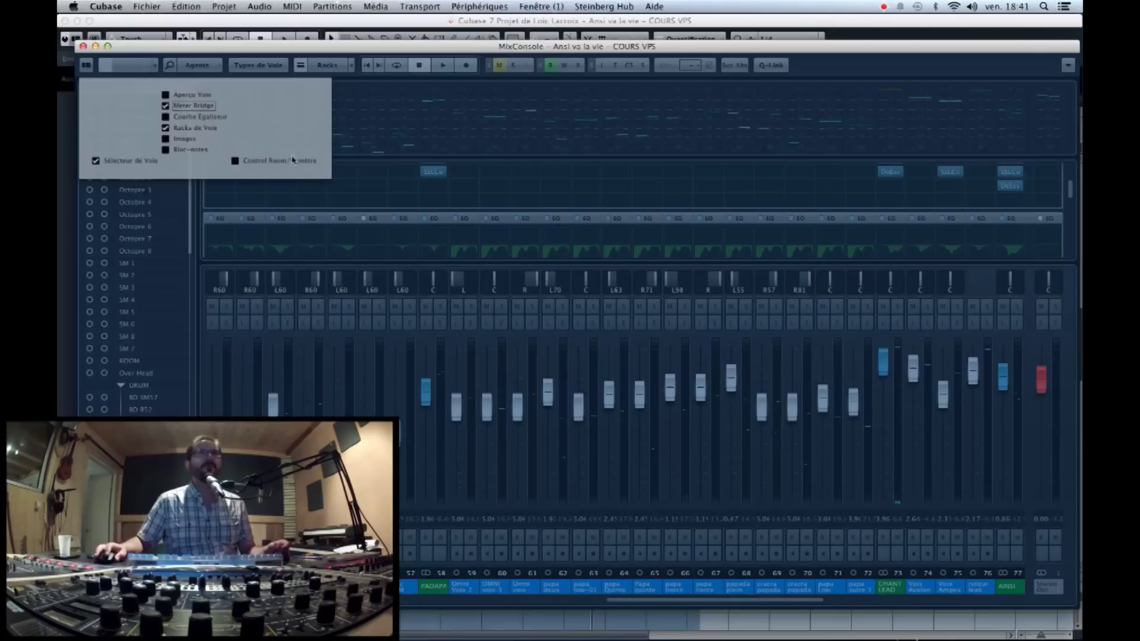
{"action": "left_click", "coordinate": [204, 107]}
{"action": "left_click", "coordinate": [203, 117]}
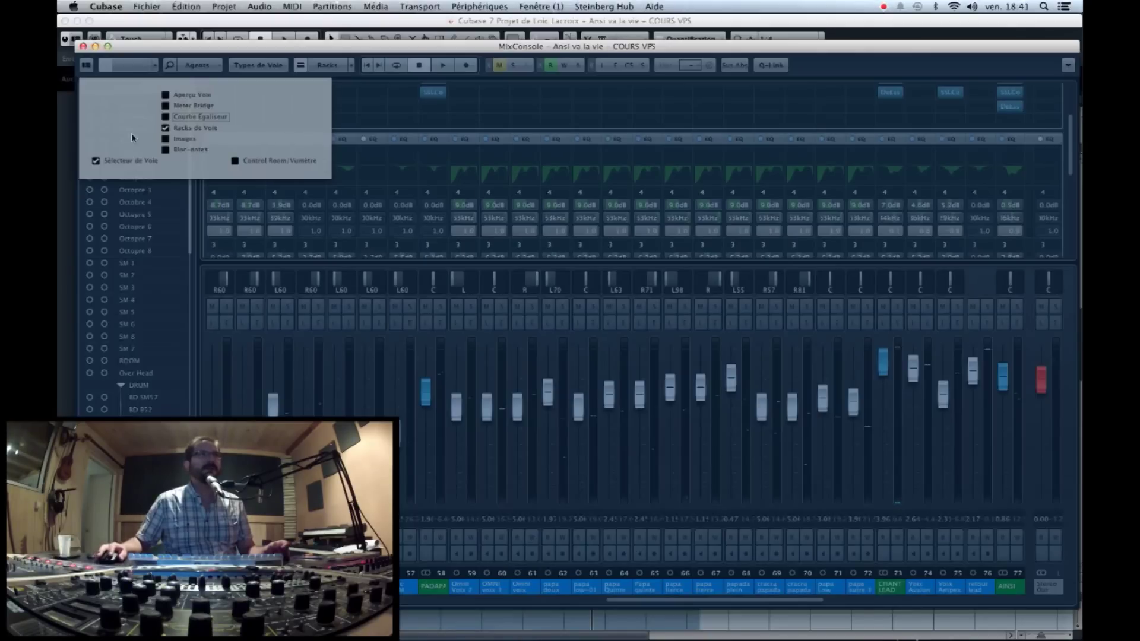
{"action": "left_click", "coordinate": [196, 130]}
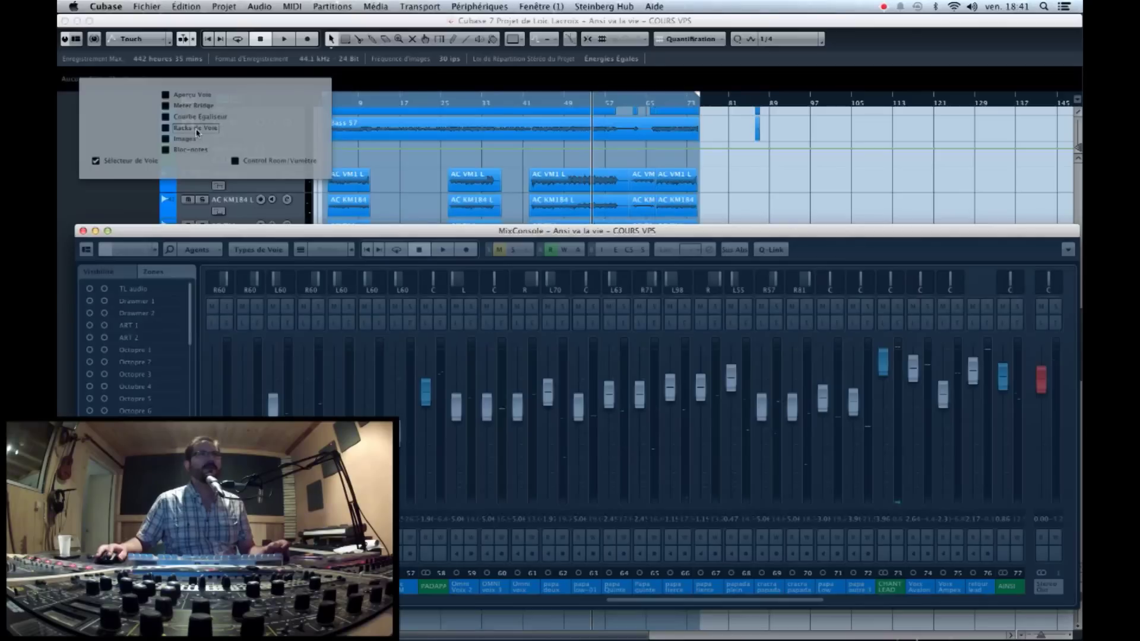
{"action": "left_click", "coordinate": [196, 130]}
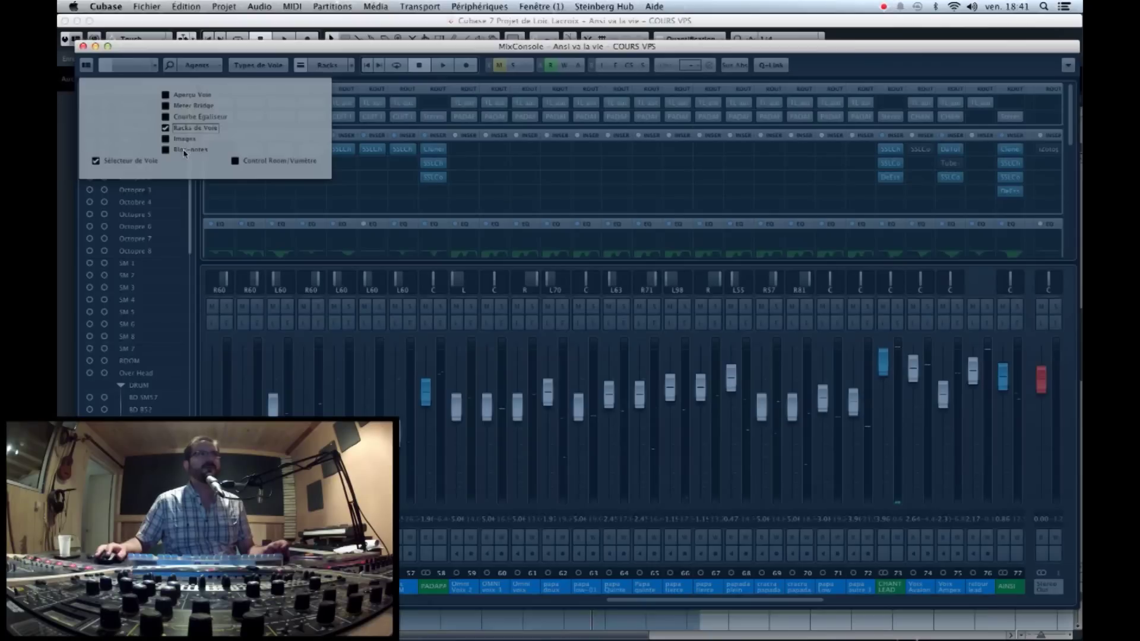
{"action": "left_click", "coordinate": [270, 161]}
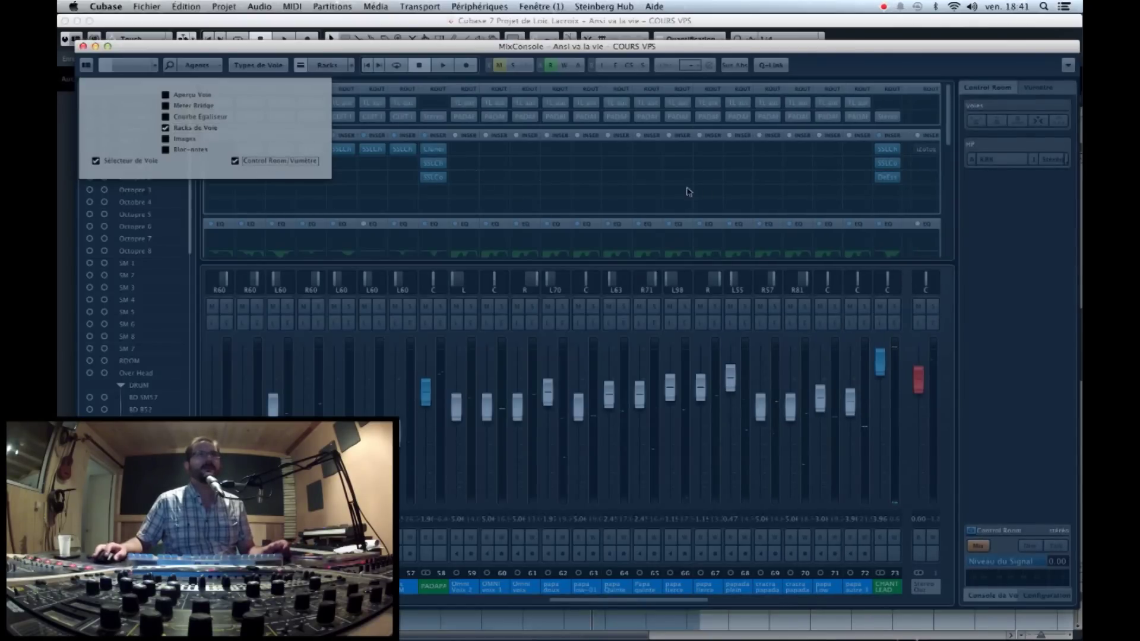
{"action": "left_click", "coordinate": [712, 194]}
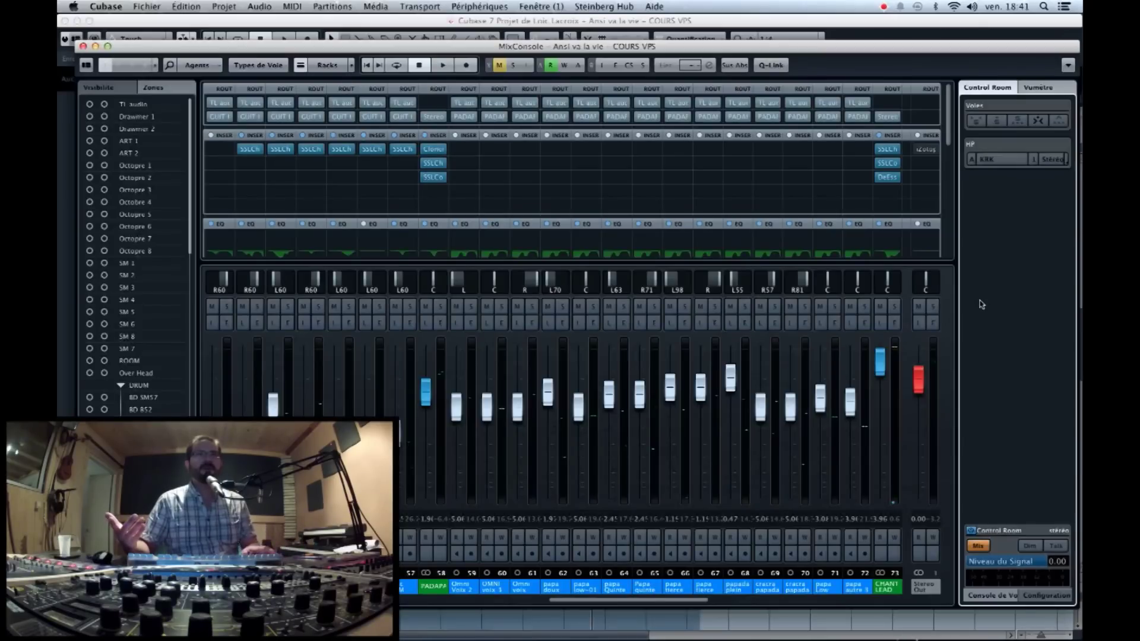
Play the project through the KRK monitor, switch the Control Room monitor to TRUT, and play it again for comparison
{"action": "key", "text": "space"}
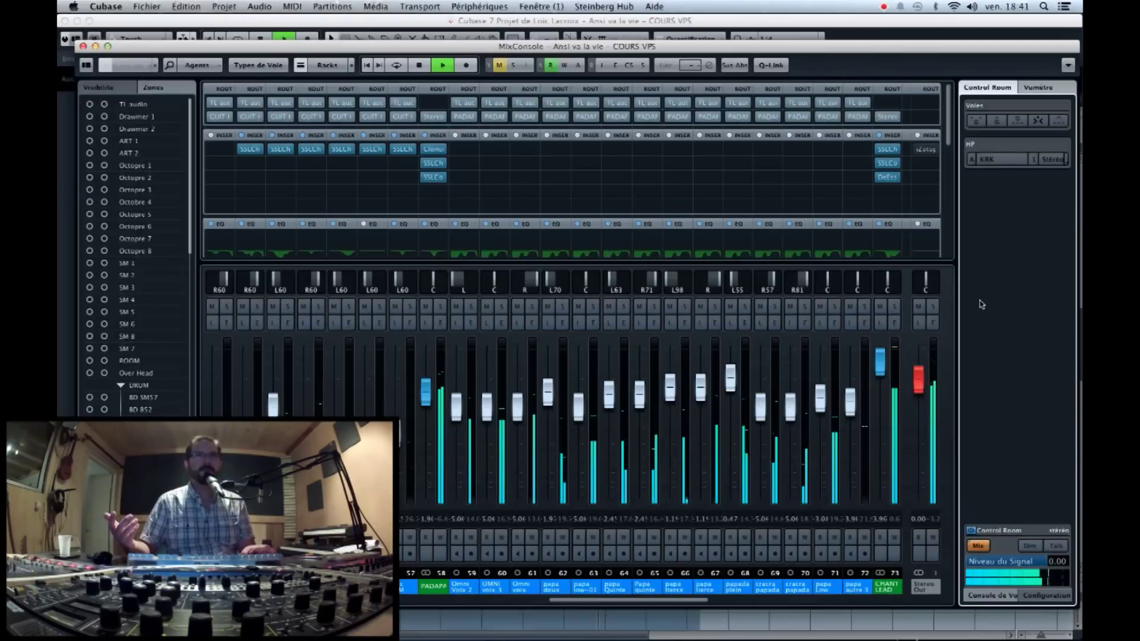
{"action": "key", "text": "space"}
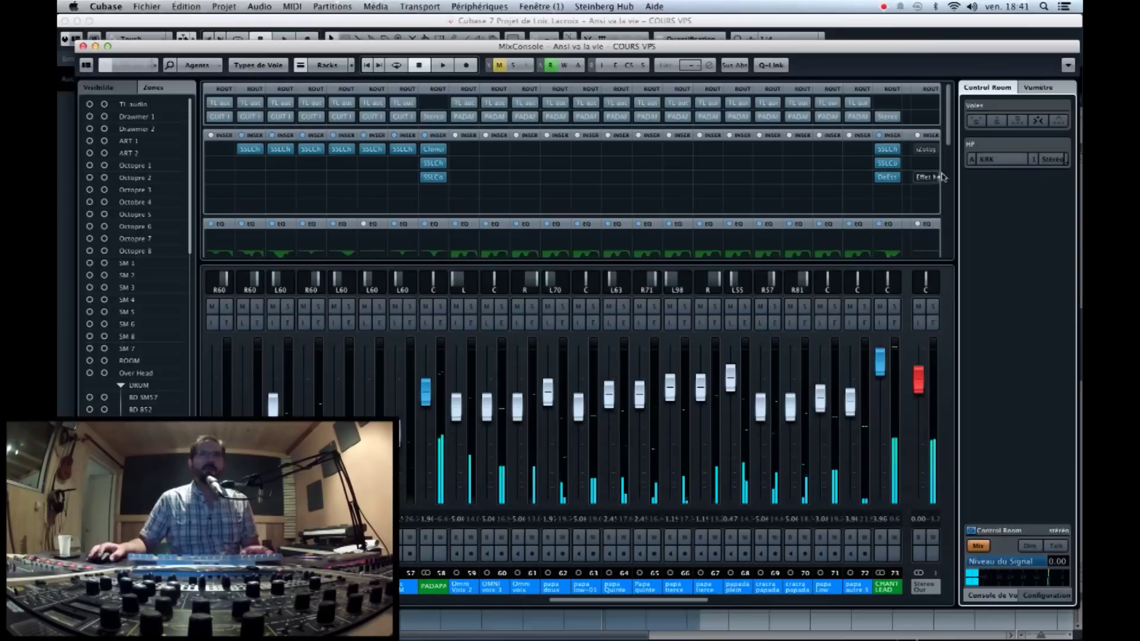
{"action": "left_click", "coordinate": [990, 160]}
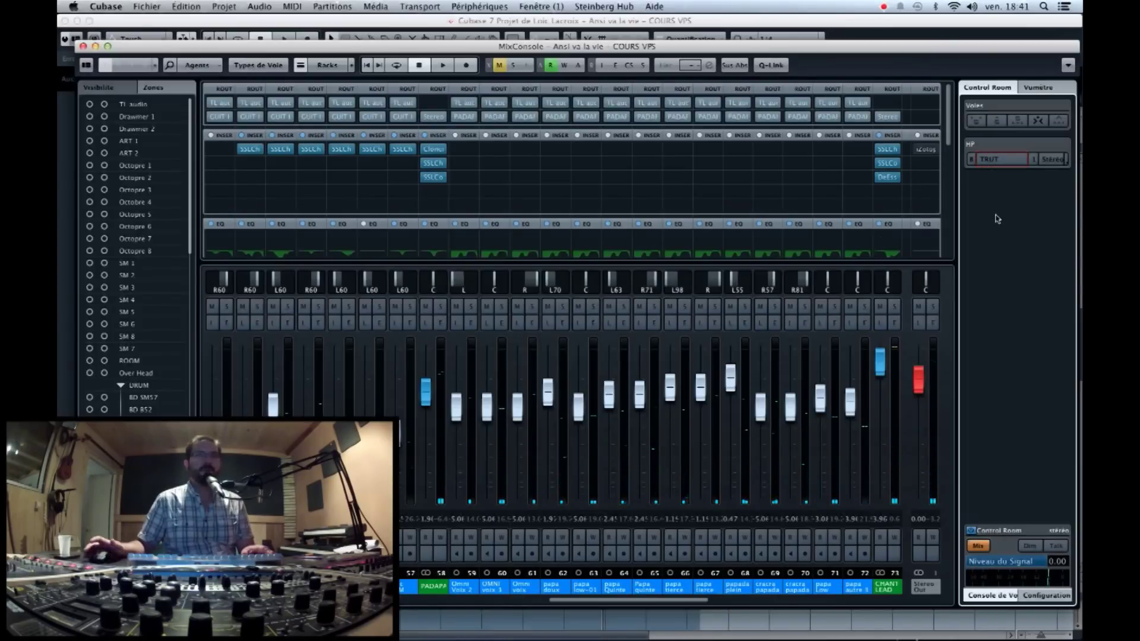
{"action": "key", "text": "space"}
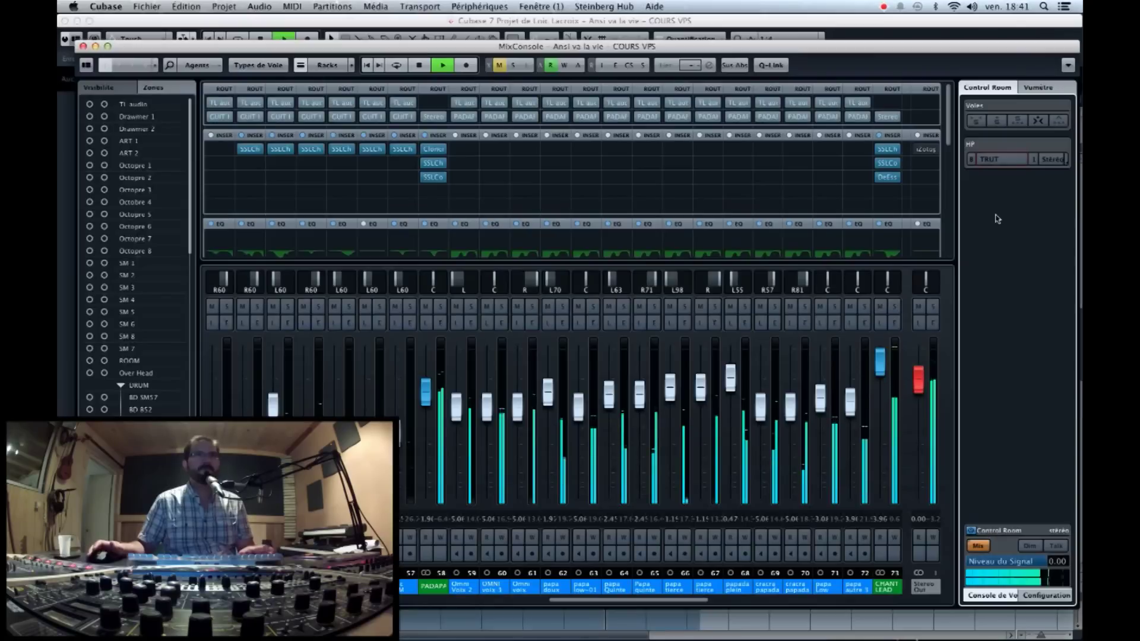
{"action": "key", "text": "space"}
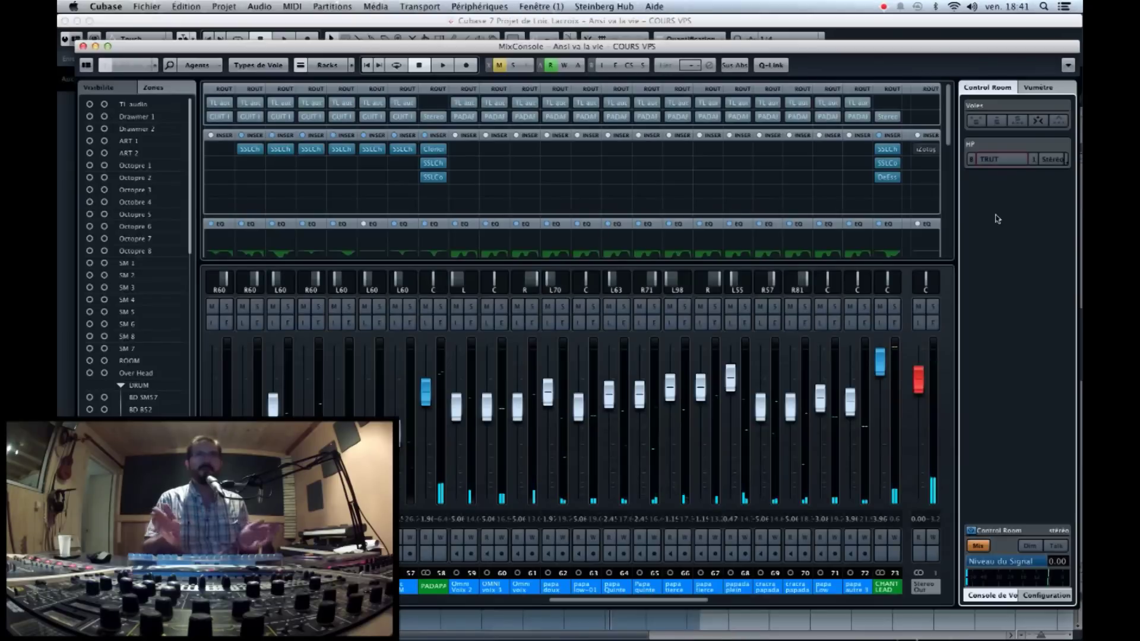
{"action": "key", "text": "space"}
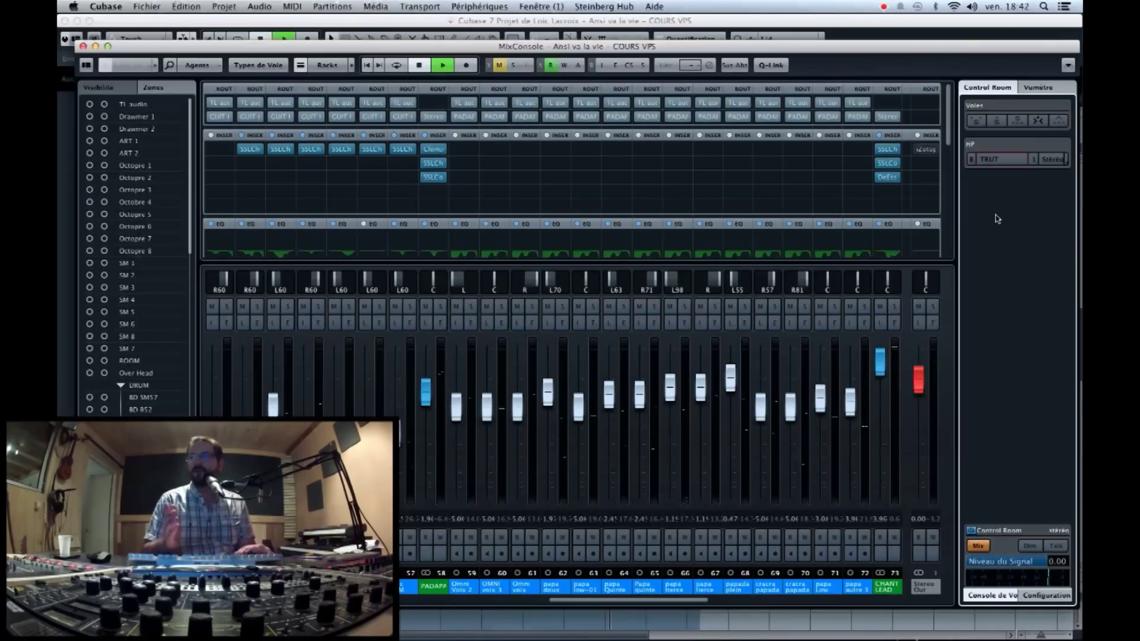
{"action": "key", "text": "space"}
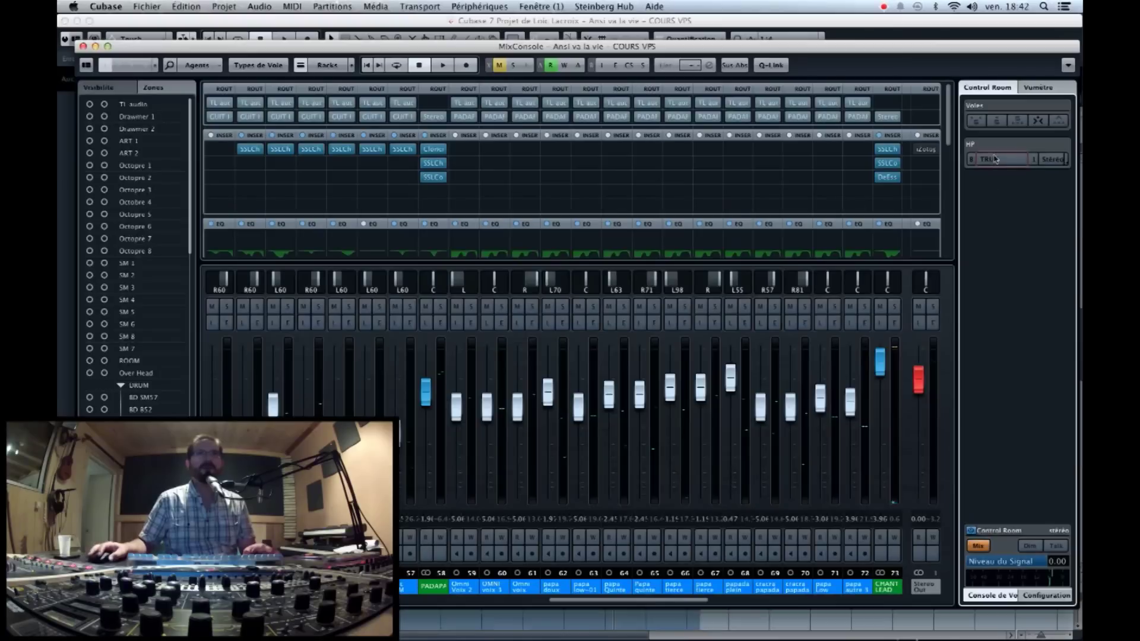
Play the project through TRUT, switch the Control Room monitor back to KRK during playback, and stop
{"action": "key", "text": "space"}
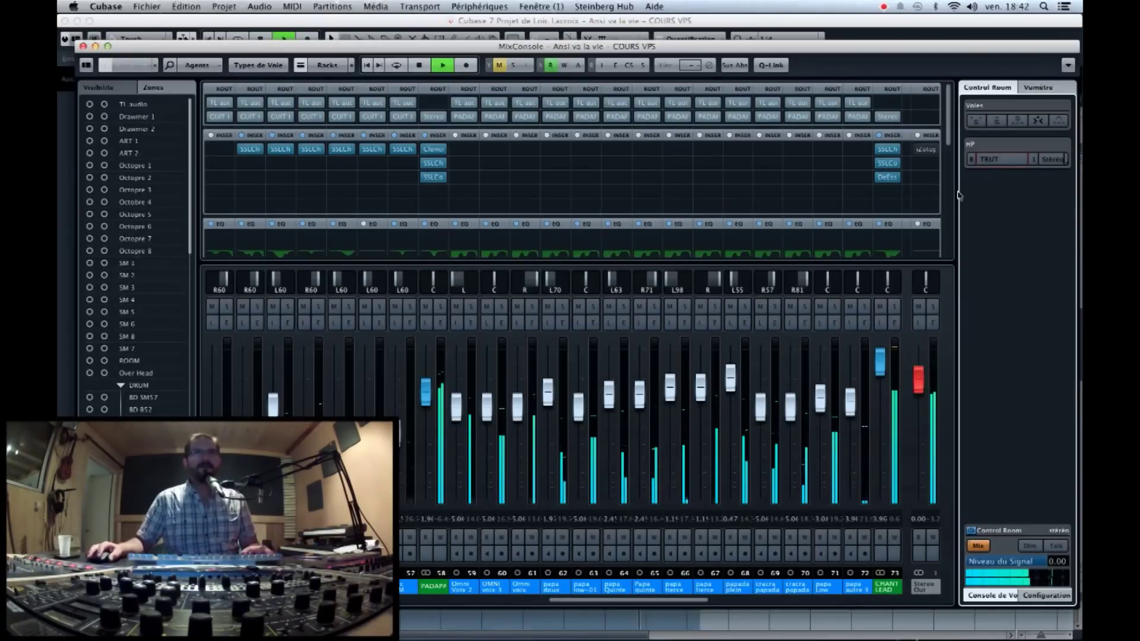
{"action": "left_click", "coordinate": [990, 160]}
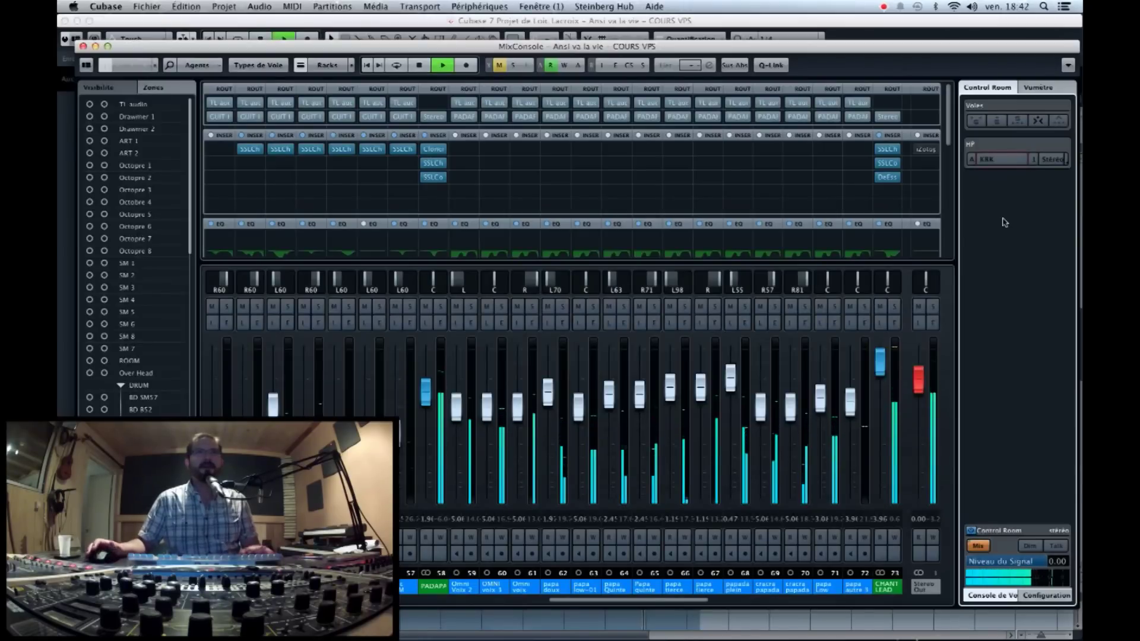
{"action": "key", "text": "space"}
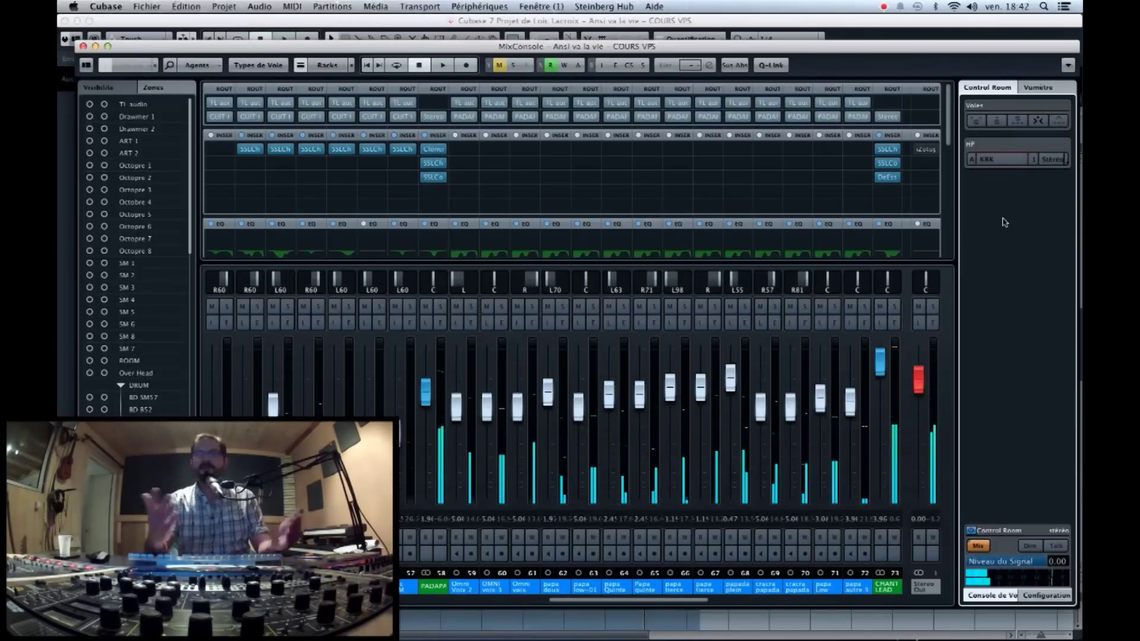